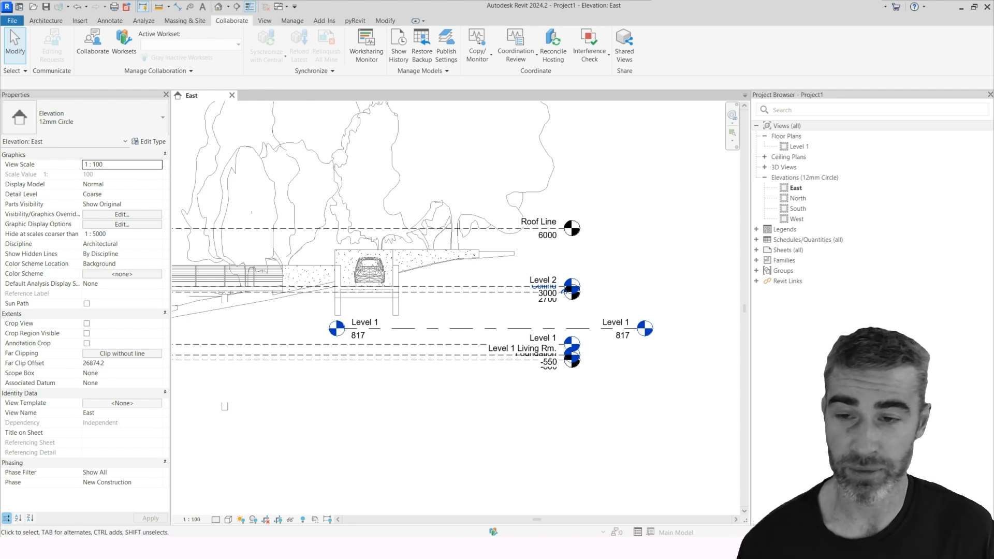
# Try offsetting the end head of the project's Level 1 with an elbow, lowering it towards the linked model's Level 1.
pyautogui.scroll(-4, 224, 407)
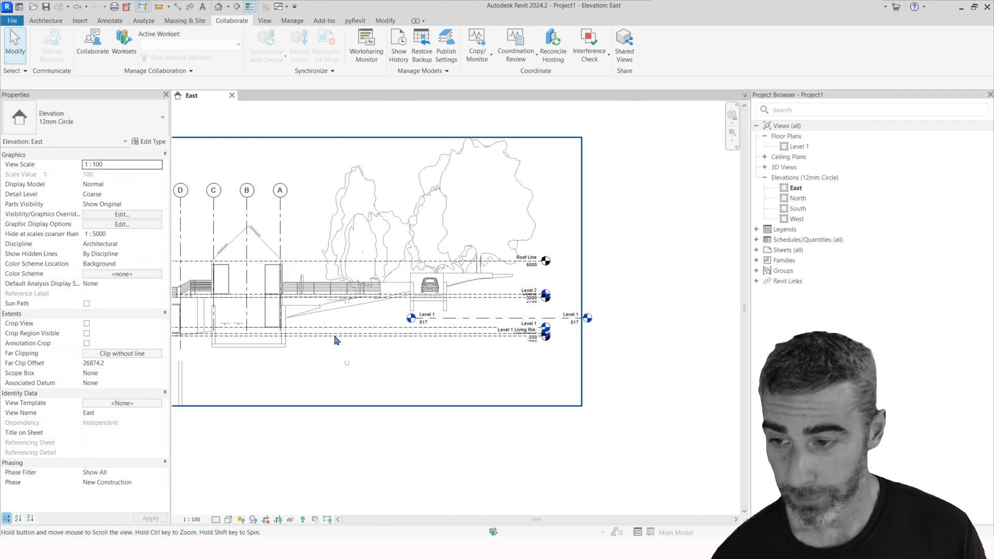
pyautogui.moveTo(338, 337); pyautogui.dragTo(515, 338, button='middle')
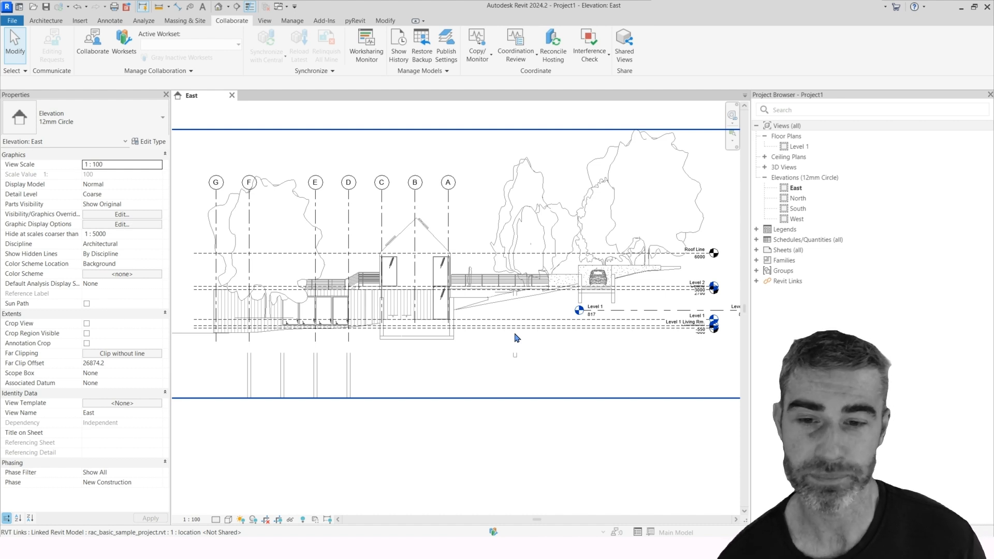
pyautogui.scroll(3, 520, 374)
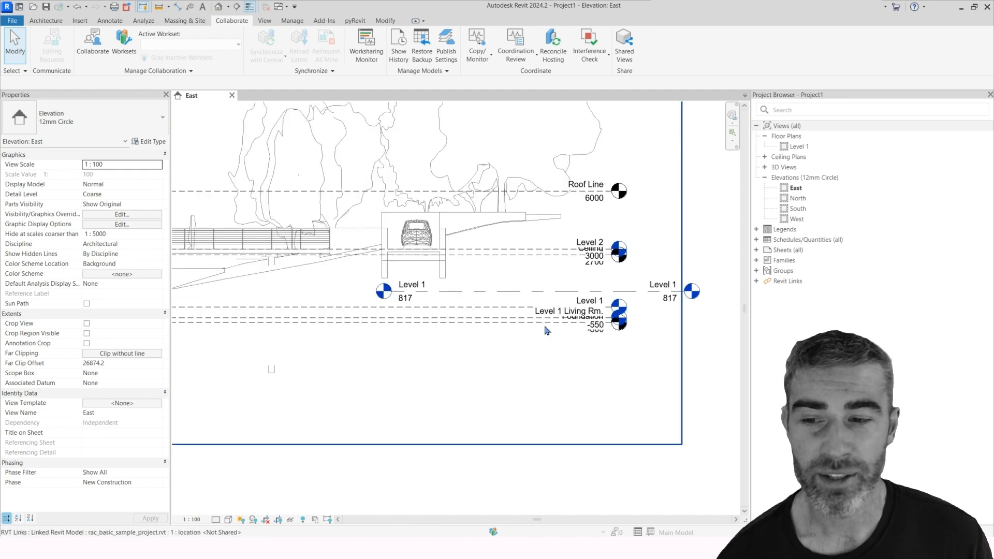
pyautogui.moveTo(570, 314); pyautogui.dragTo(560, 328, button='middle')
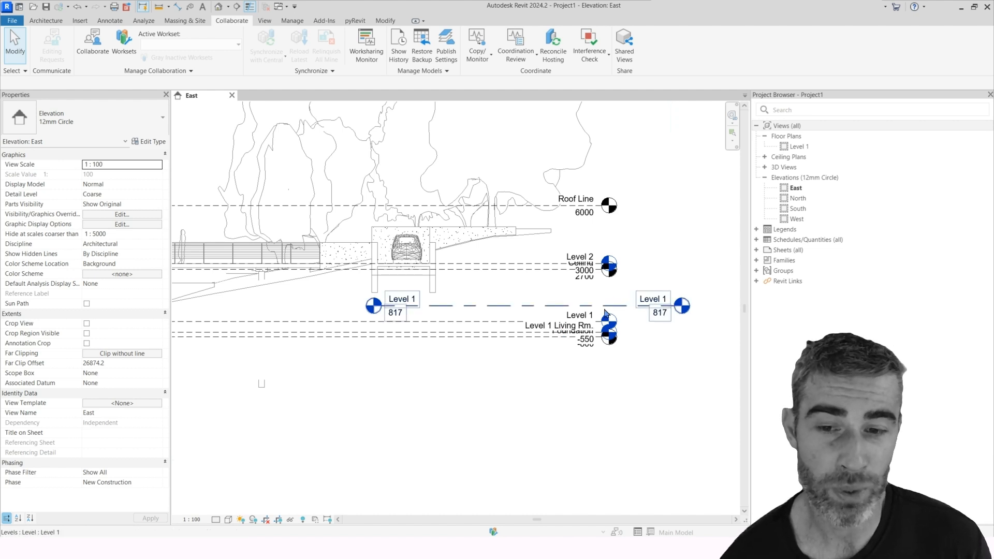
pyautogui.click(661, 310)
pyautogui.moveTo(662, 311); pyautogui.dragTo(637, 330)
pyautogui.click(532, 327)
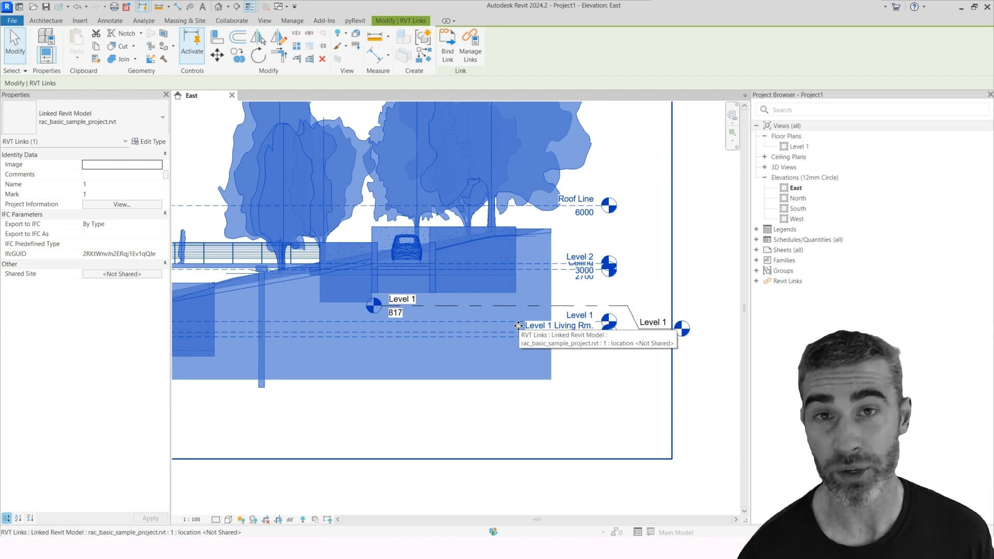
pyautogui.press('Escape')
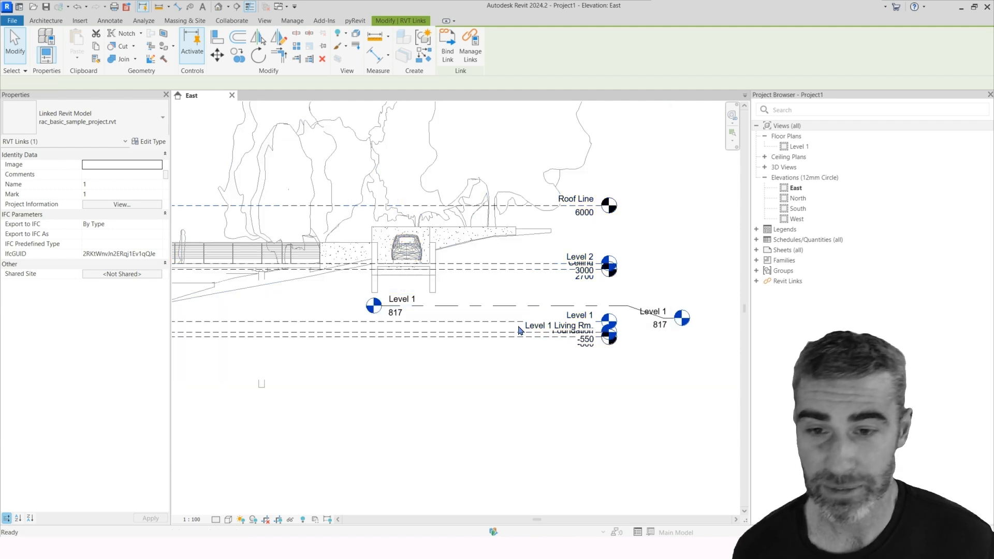
# Start Copy/Monitor using a selected link and pick the linked rac_basic_sample_project.rvt model in the East elevation.
pyautogui.moveTo(613, 334); pyautogui.dragTo(608, 336, button='middle')
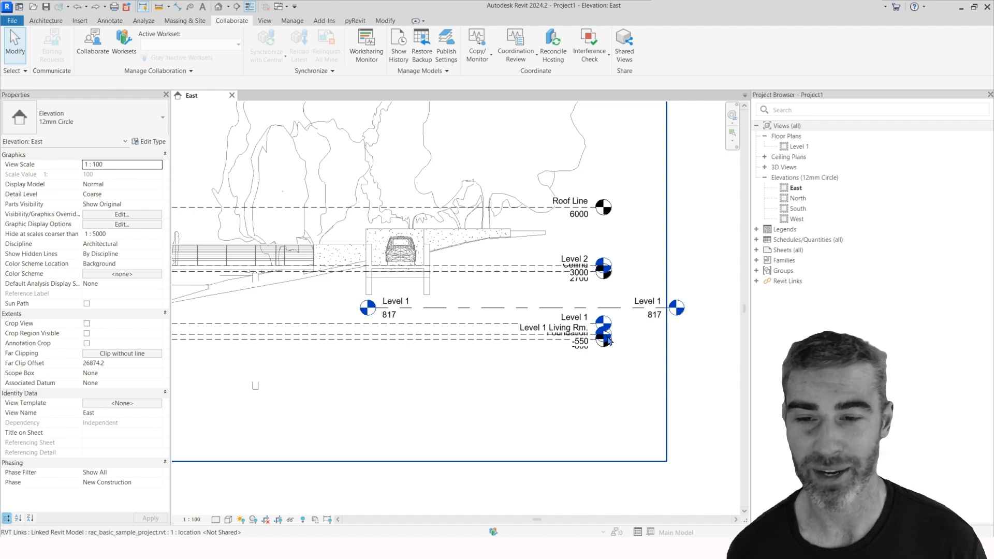
pyautogui.moveTo(507, 371); pyautogui.dragTo(480, 377, button='middle')
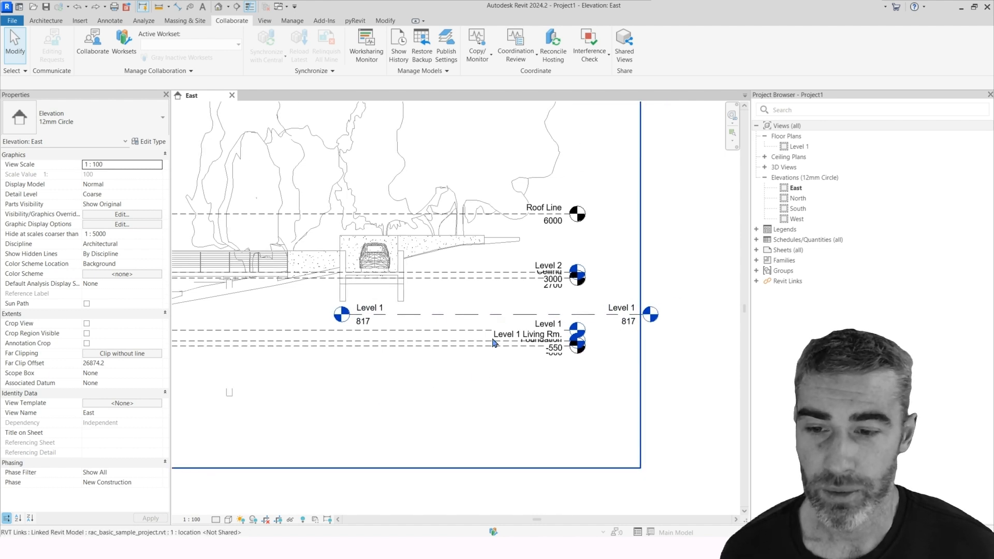
pyautogui.moveTo(501, 324); pyautogui.dragTo(481, 326, button='middle')
pyautogui.click(482, 316)
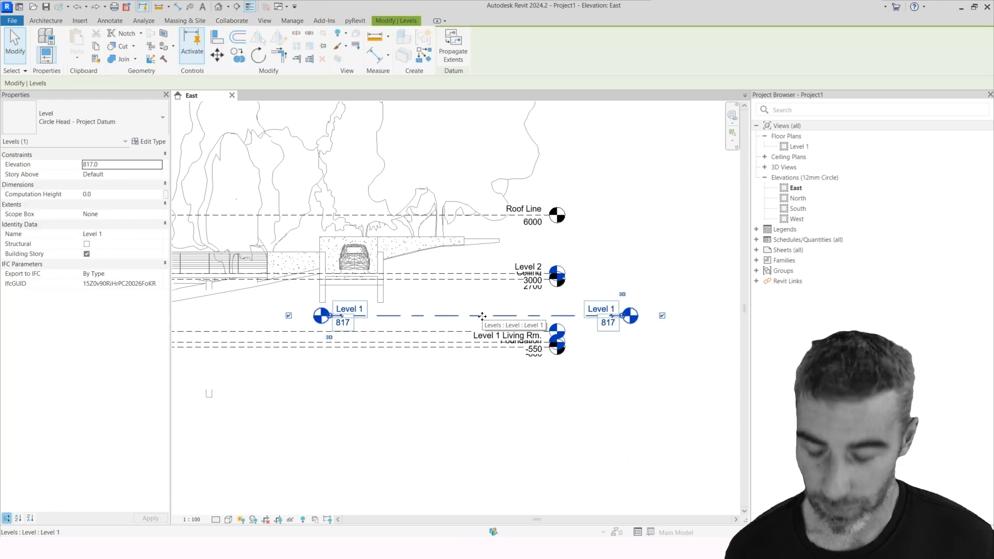
pyautogui.scroll(2, 492, 323)
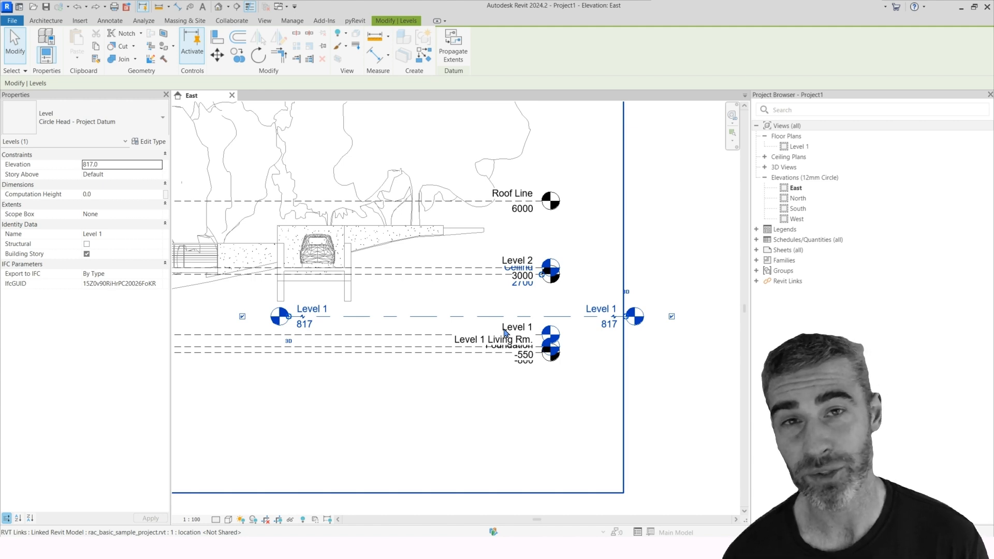
pyautogui.click(234, 22)
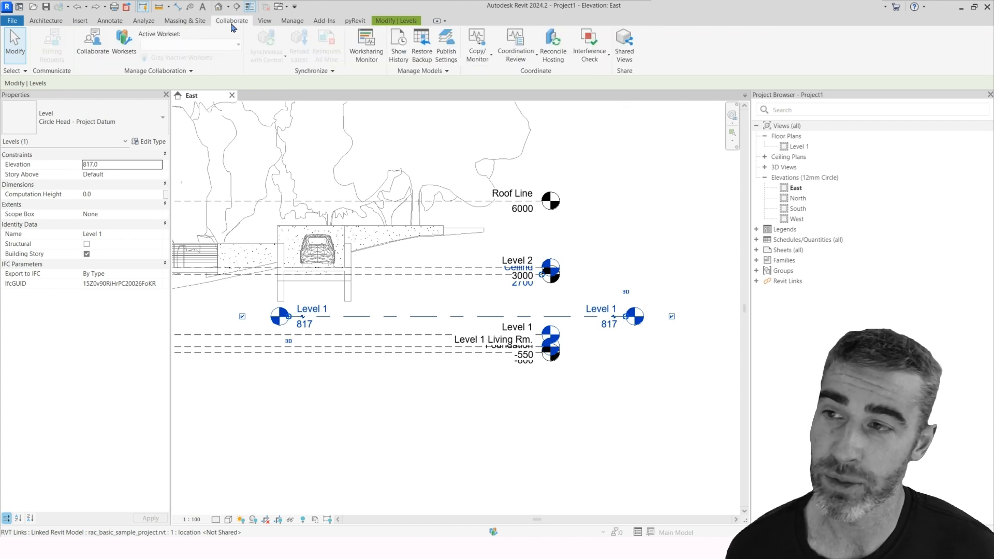
pyautogui.click(482, 52)
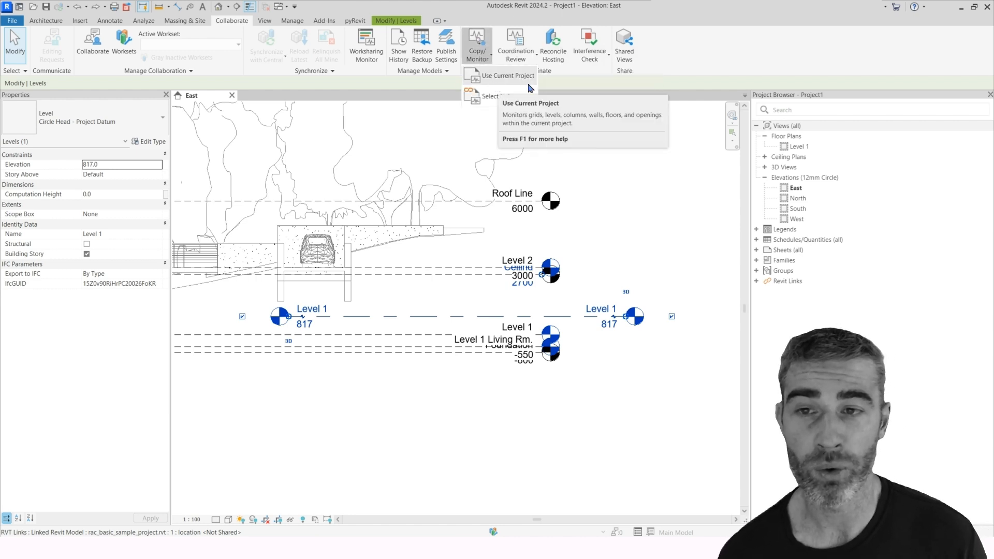
pyautogui.click(496, 97)
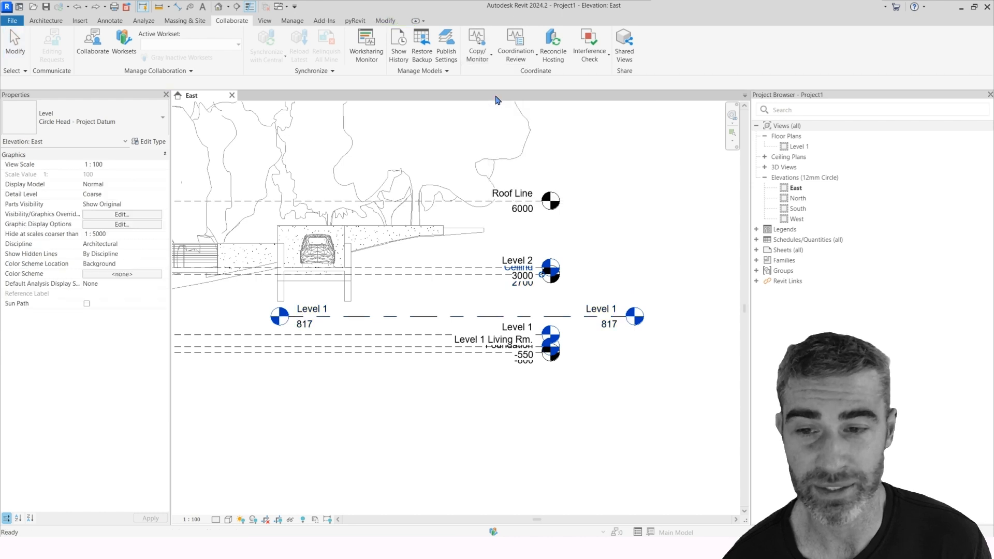
pyautogui.click(420, 276)
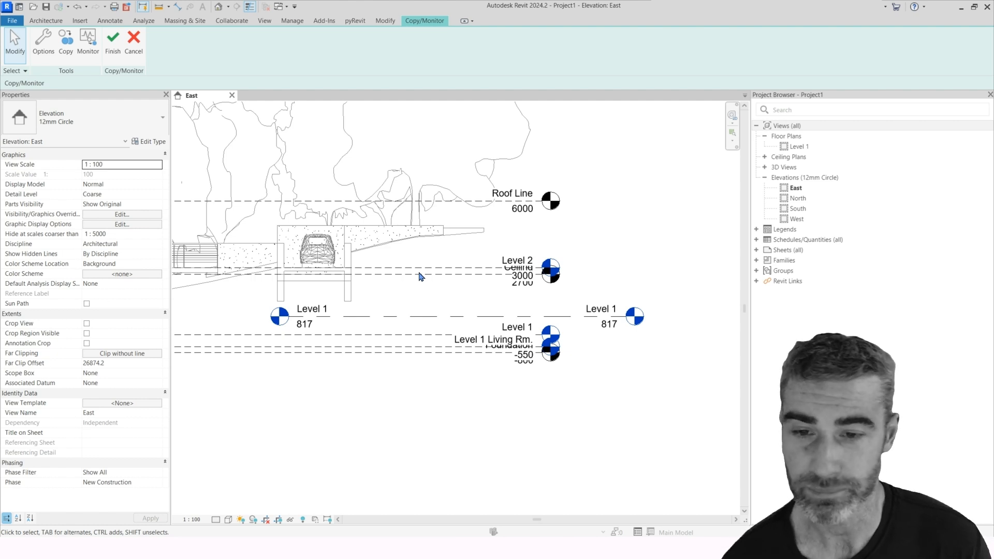
# Move the project's Level 1 down onto the linked model's Level 1 line at elevation 0.
pyautogui.moveTo(477, 288); pyautogui.dragTo(480, 301, button='middle')
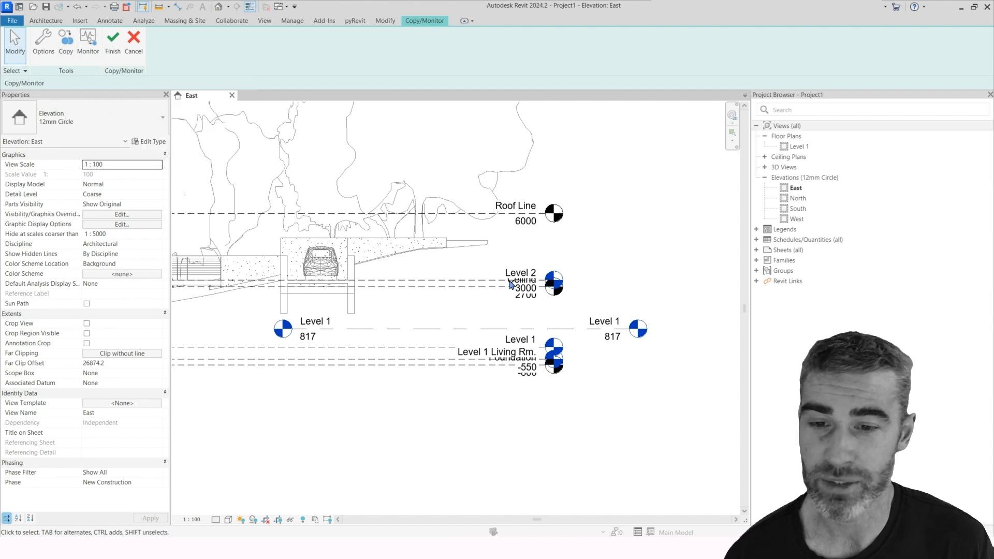
pyautogui.moveTo(545, 295); pyautogui.dragTo(515, 293, button='middle')
pyautogui.scroll(4, 492, 334)
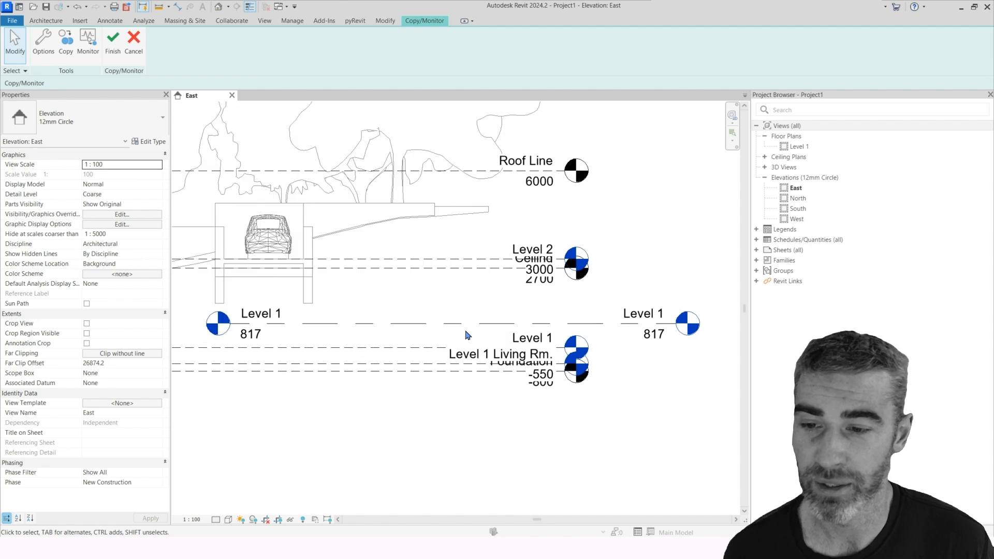
pyautogui.click(449, 324)
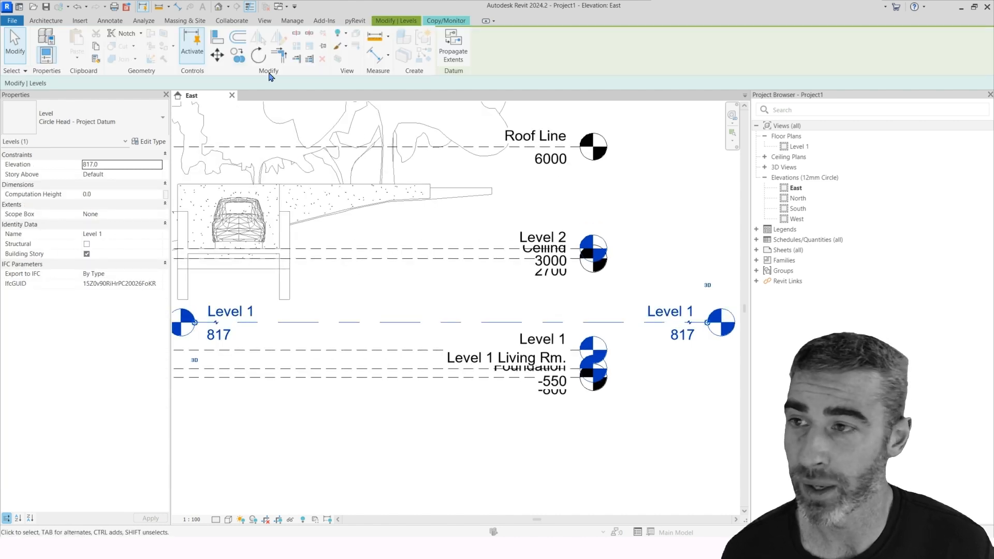
pyautogui.click(217, 54)
pyautogui.click(350, 323)
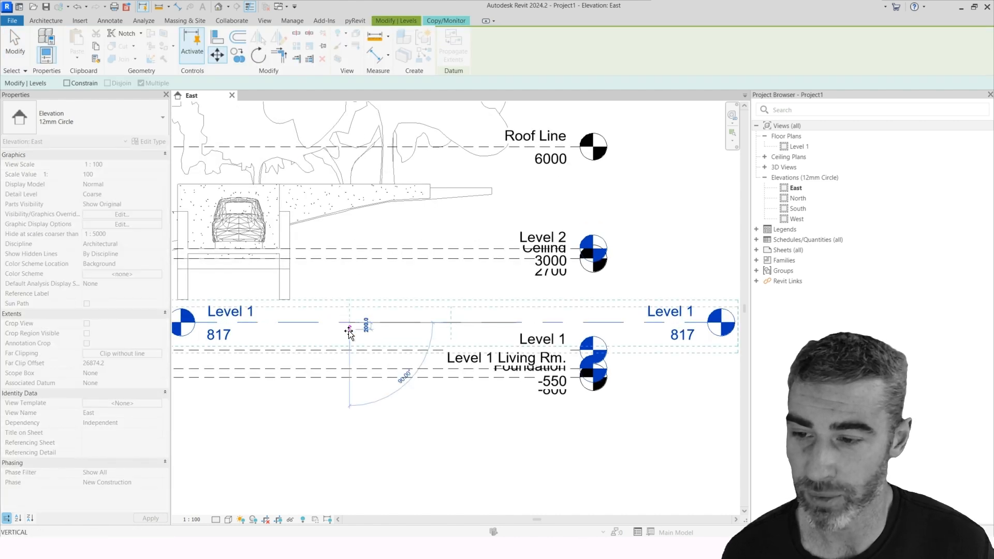
pyautogui.click(350, 349)
pyautogui.press('Escape')
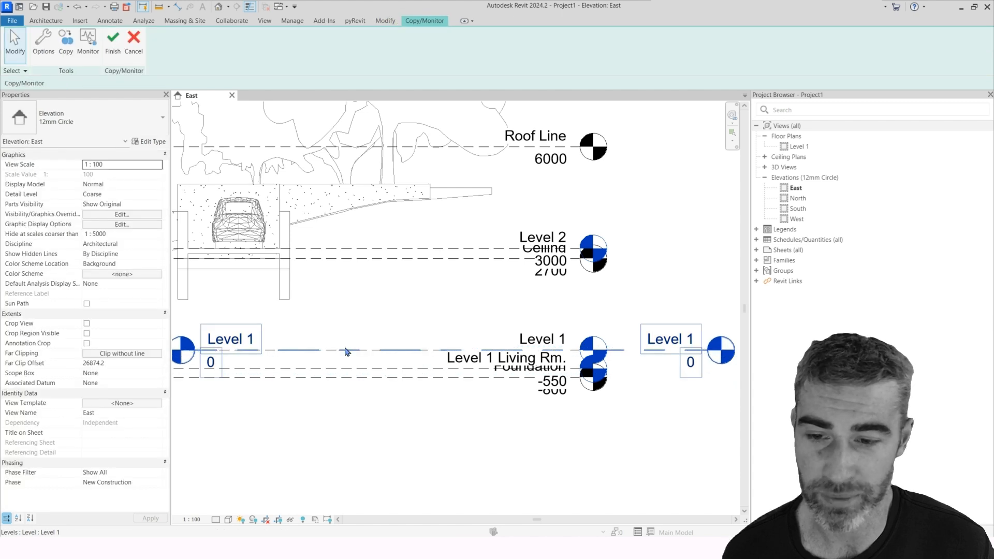
# Monitor the project's Level 1 against the linked model's Level 1 and finish the Copy/Monitor session.
pyautogui.scroll(-3, 405, 386)
pyautogui.moveTo(405, 386); pyautogui.dragTo(399, 380, button='middle')
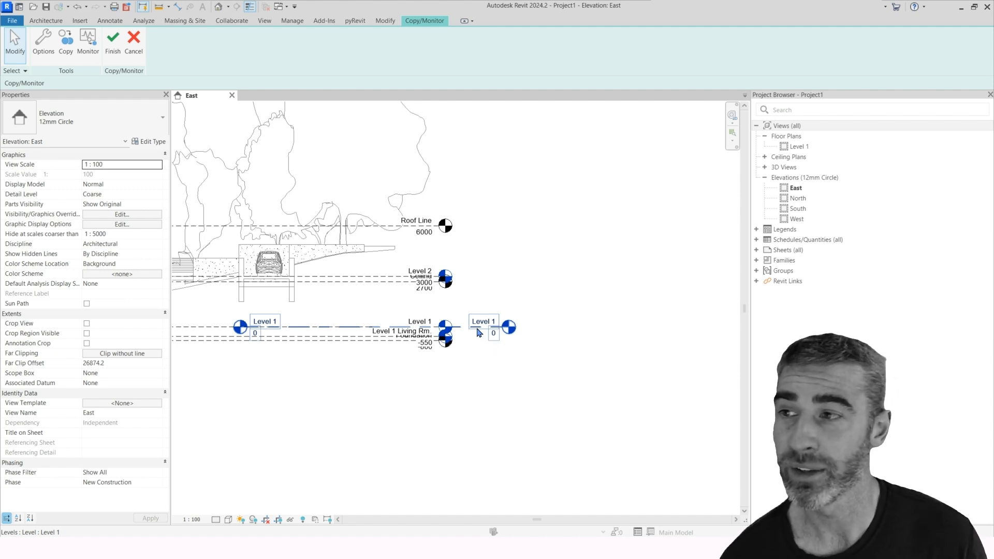
pyautogui.scroll(2, 501, 321)
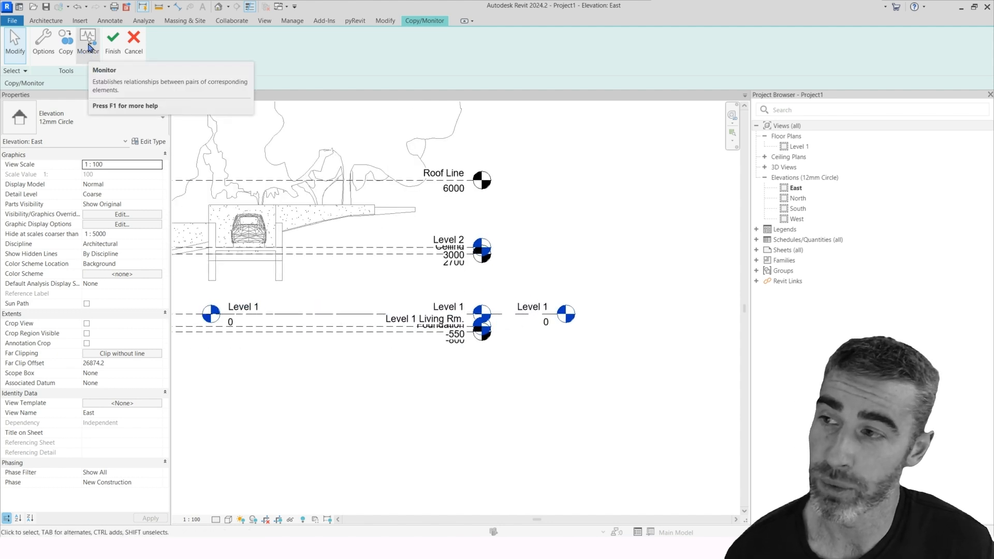
pyautogui.click(89, 48)
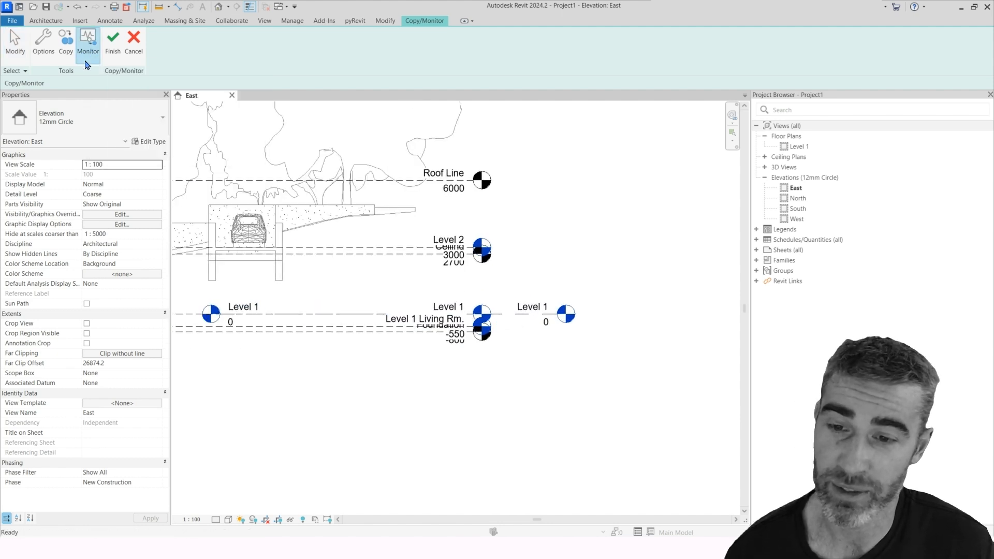
pyautogui.click(523, 316)
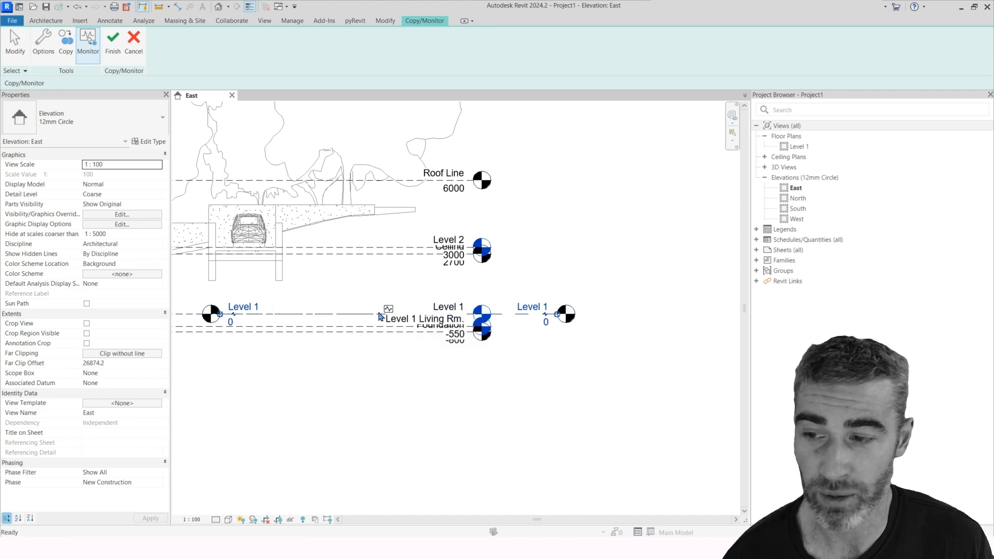
pyautogui.moveTo(391, 318); pyautogui.dragTo(486, 304, button='middle')
pyautogui.scroll(5, 486, 303)
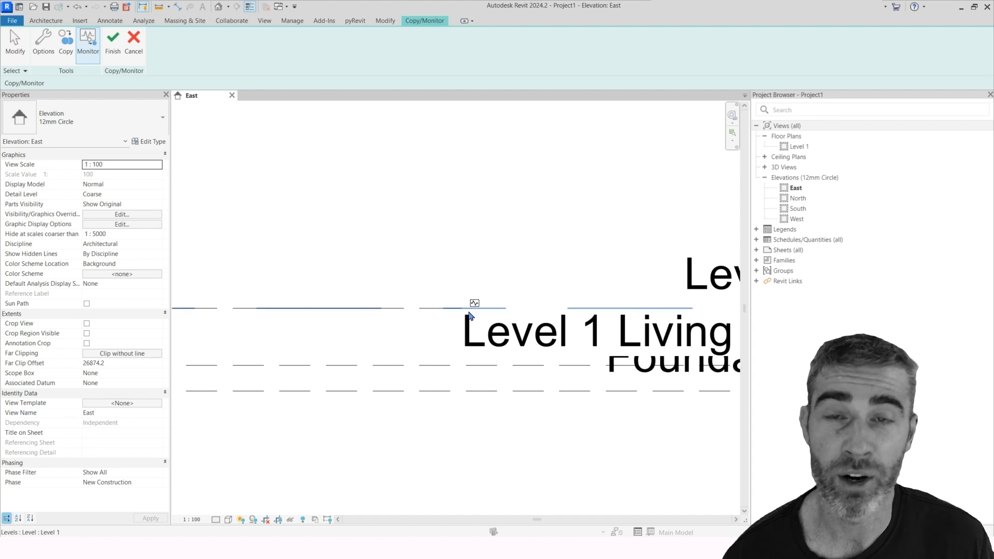
pyautogui.scroll(-6, 473, 302)
pyautogui.moveTo(469, 321)
pyautogui.mouseDown(button='middle')
pyautogui.moveTo(464, 333)
pyautogui.moveTo(459, 326)
pyautogui.mouseUp(button='middle')
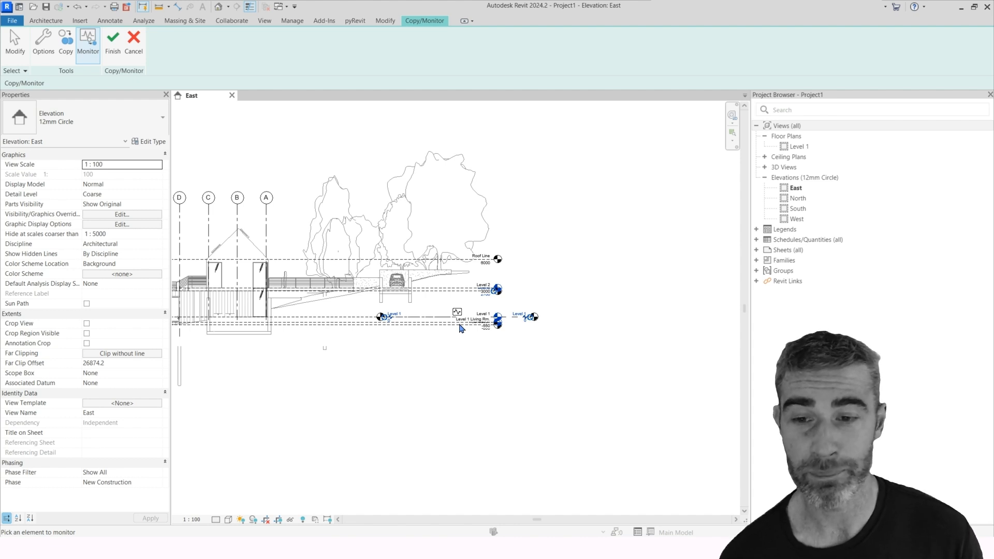
pyautogui.scroll(3, 503, 335)
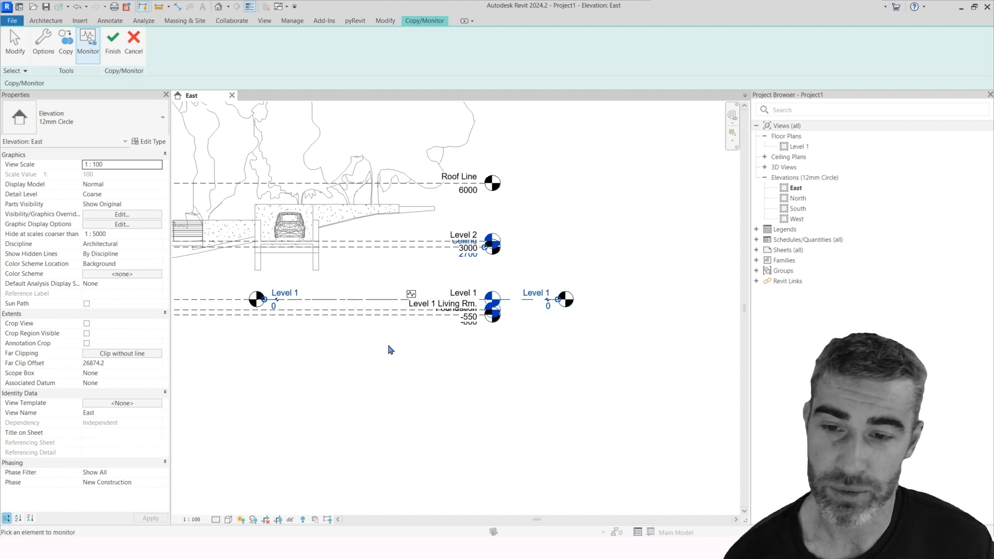
pyautogui.click(113, 41)
pyautogui.moveTo(416, 308); pyautogui.dragTo(425, 323, button='middle')
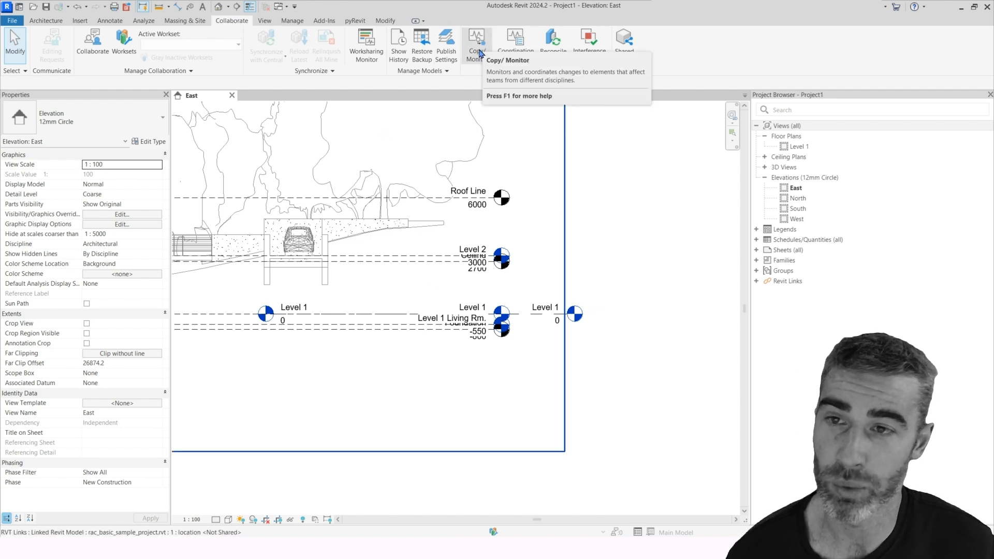
# Start Copy/Monitor on the linked model again and select the whole building with its grids and levels for a multiple copy.
pyautogui.click(477, 54)
pyautogui.click(496, 96)
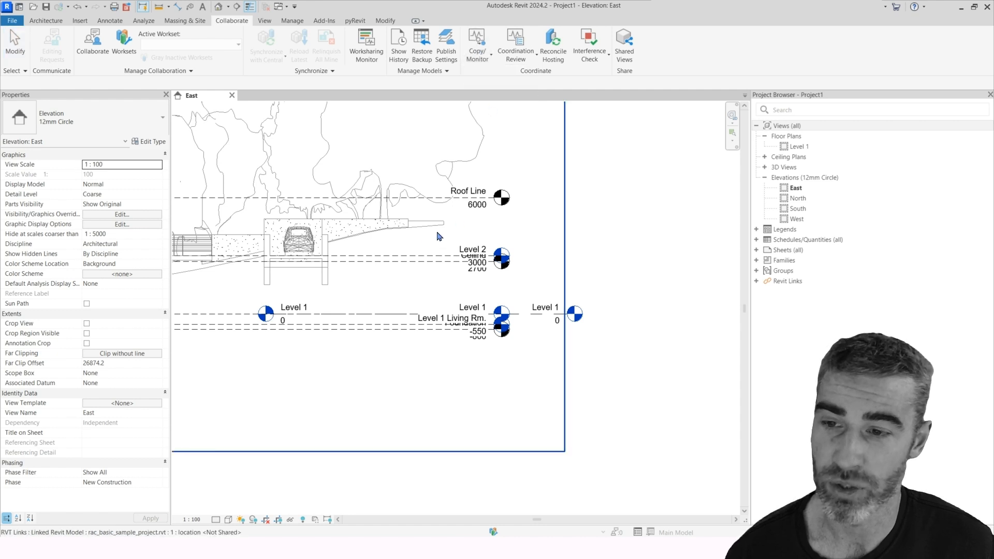
pyautogui.click(403, 264)
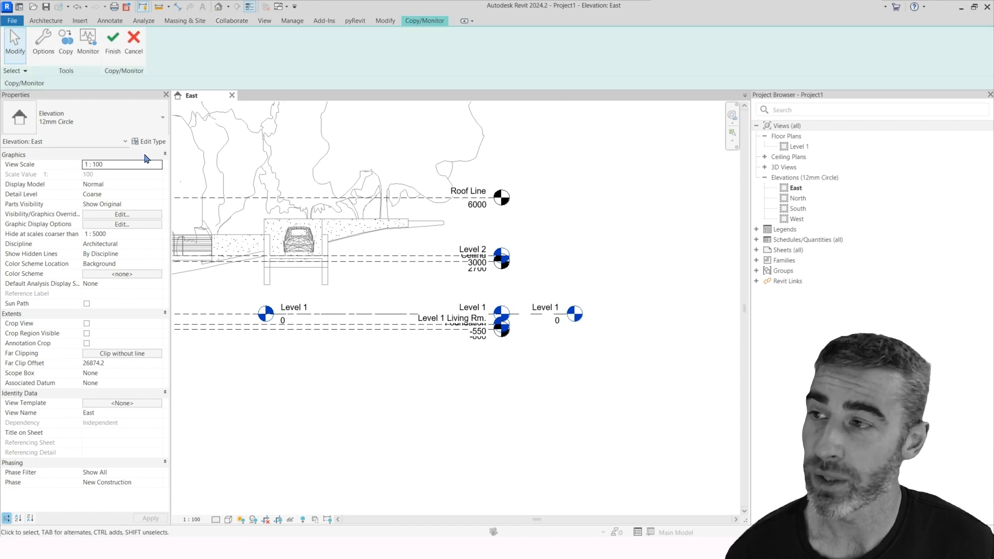
pyautogui.click(66, 46)
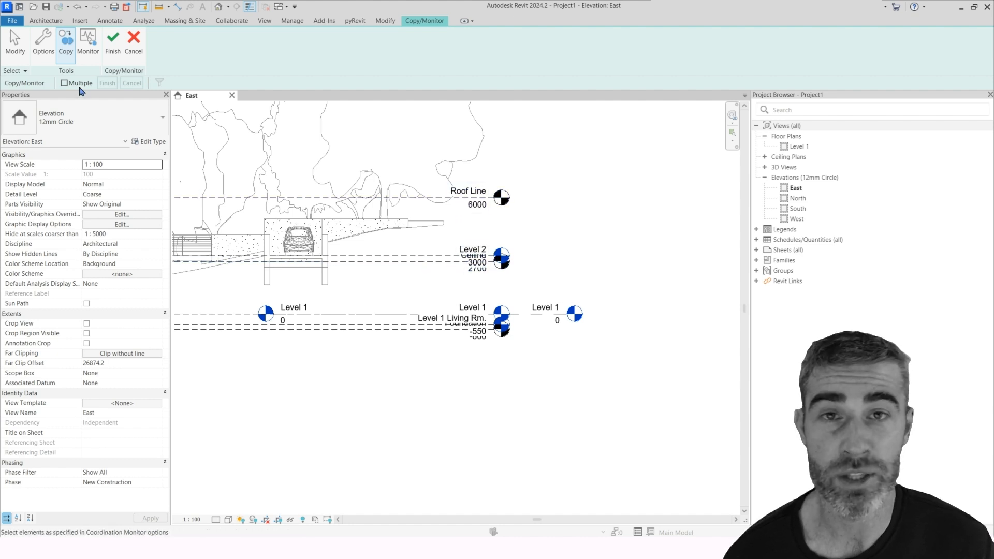
pyautogui.click(64, 83)
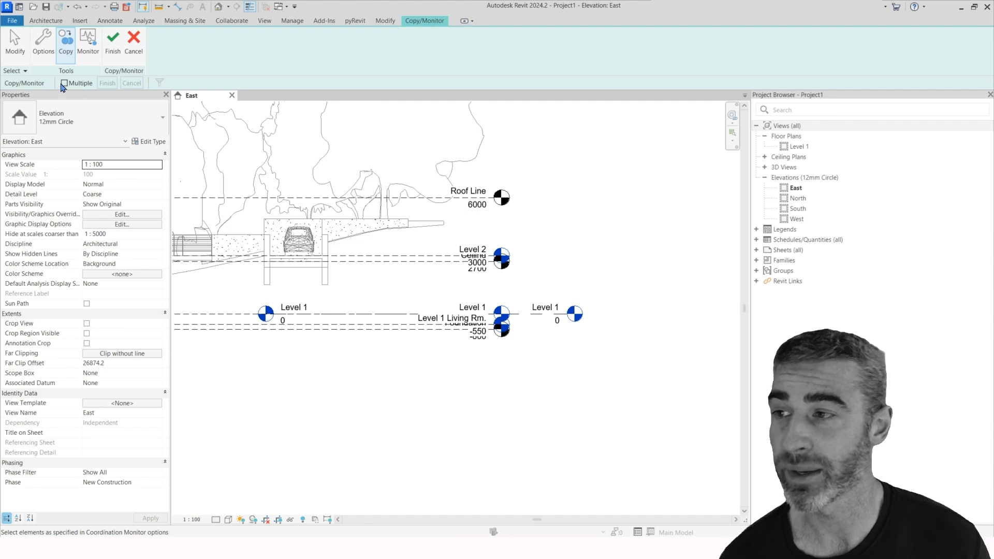
pyautogui.scroll(-6, 506, 302)
pyautogui.moveTo(595, 205); pyautogui.dragTo(187, 392)
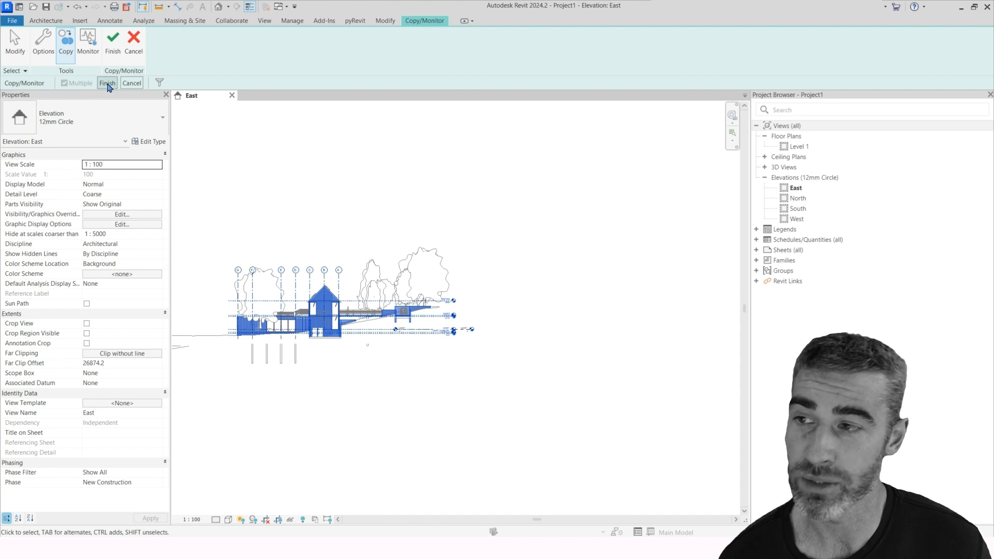
# Filter the linked-model selection down to Levels only and complete the multiple copy.
pyautogui.click(160, 83)
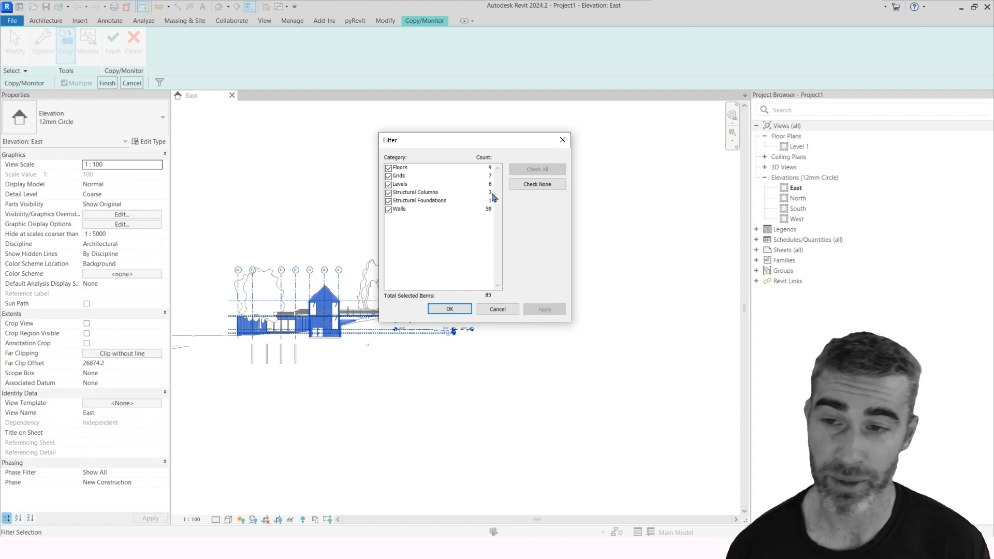
pyautogui.moveTo(450, 143); pyautogui.dragTo(456, 164)
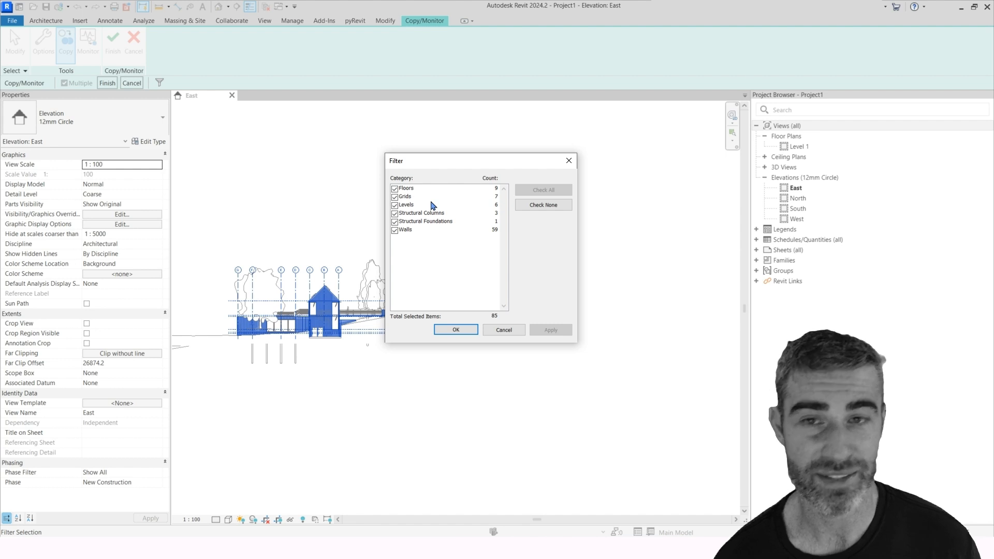
pyautogui.click(544, 204)
pyautogui.click(395, 205)
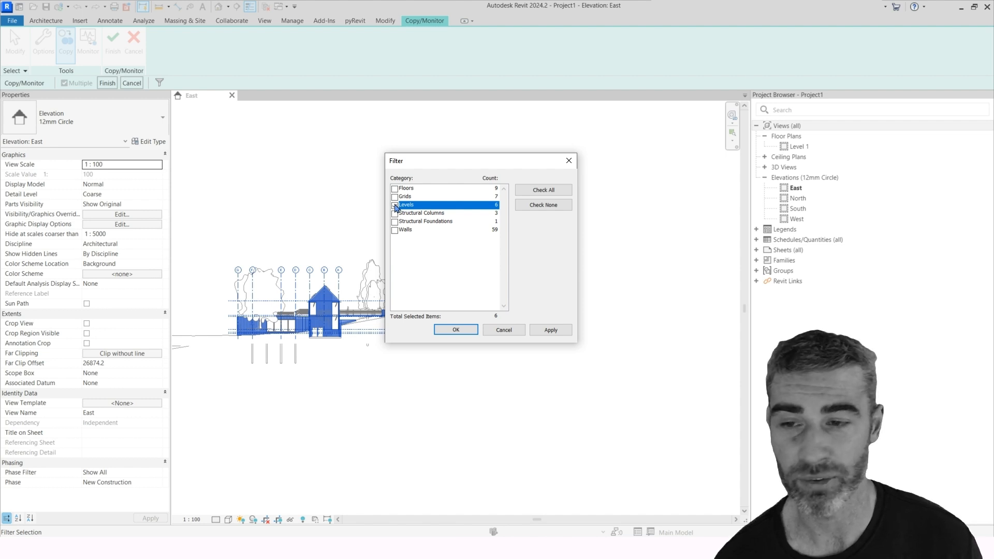
pyautogui.click(451, 331)
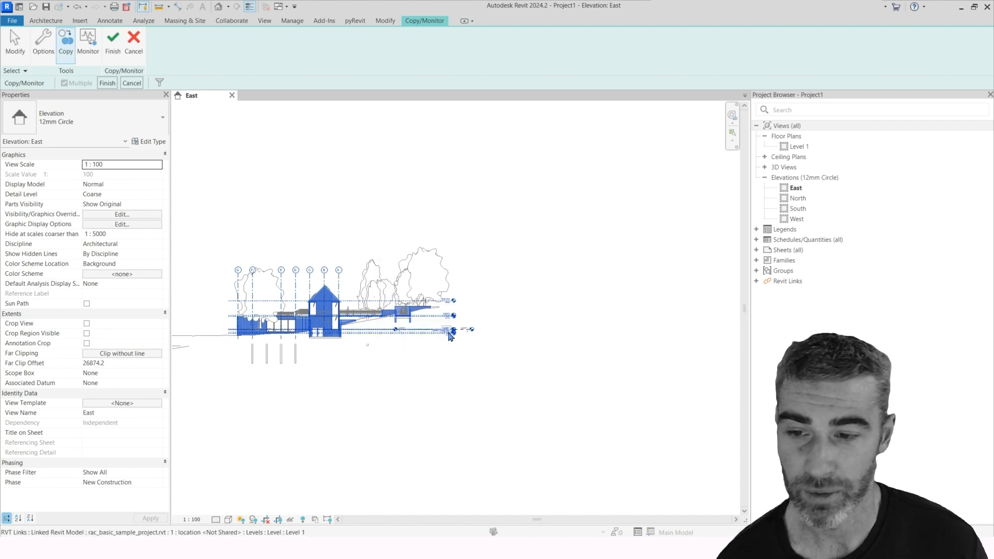
pyautogui.scroll(5, 422, 334)
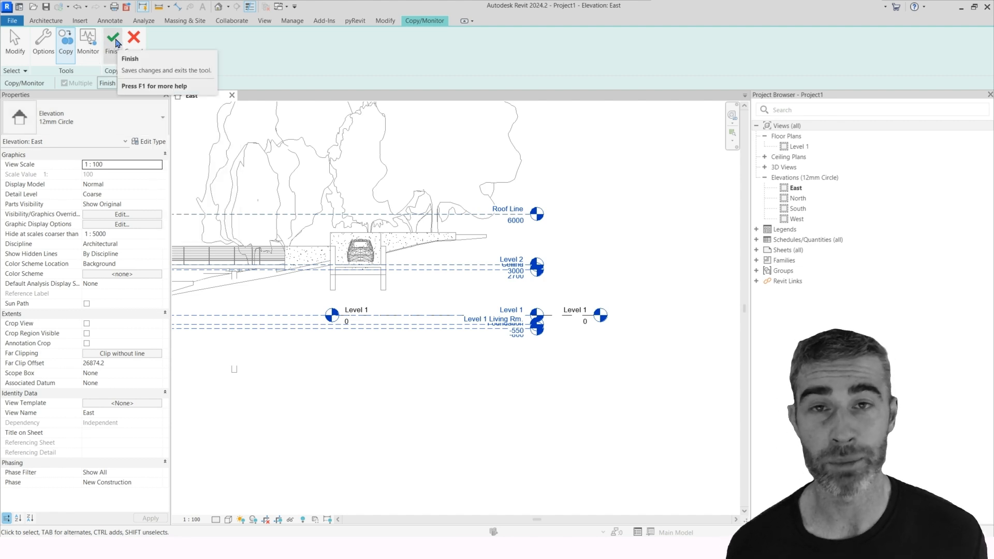
pyautogui.click(108, 83)
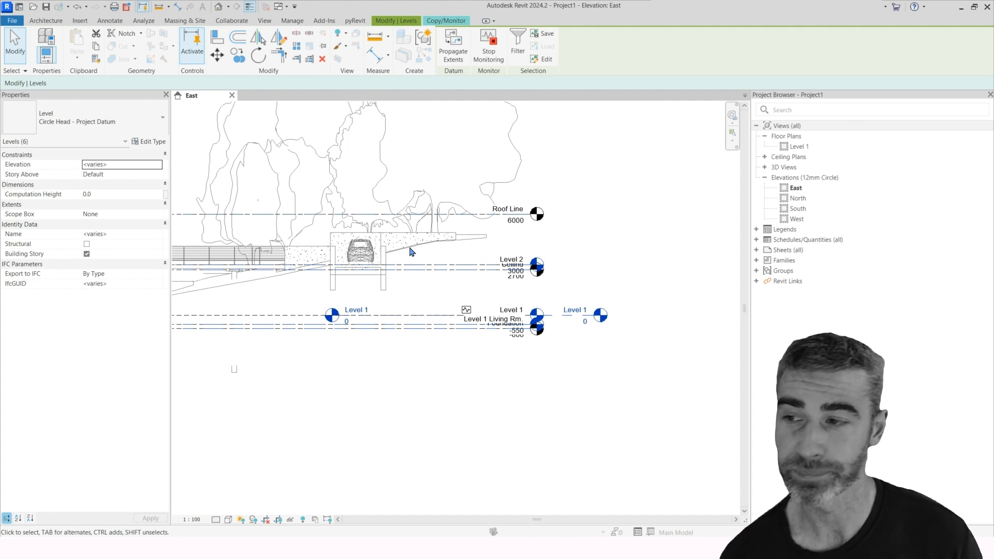
# Inspect the copied levels and their monitor symbols across the East elevation, clear the selection and finish the Copy/Monitor session.
pyautogui.scroll(-2, 446, 308)
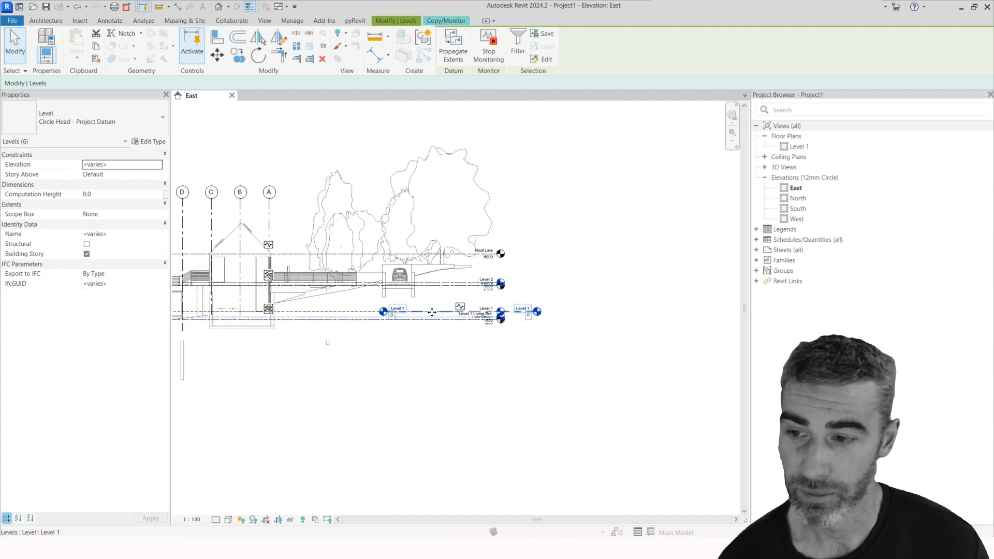
pyautogui.scroll(-3, 432, 312)
pyautogui.moveTo(402, 307); pyautogui.dragTo(630, 294, button='middle')
pyautogui.scroll(2, 444, 302)
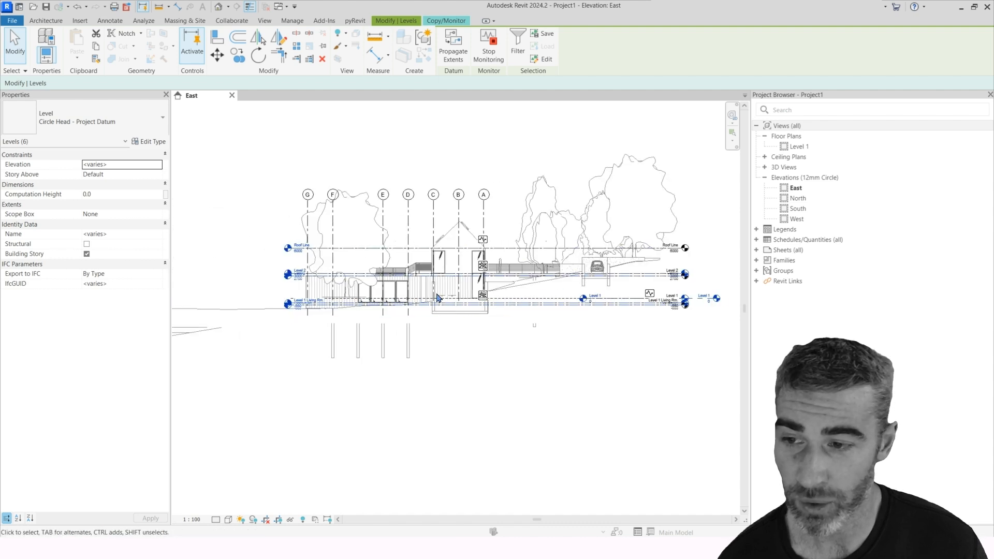
pyautogui.scroll(4, 320, 277)
pyautogui.moveTo(475, 319); pyautogui.dragTo(276, 319, button='middle')
pyautogui.scroll(1, 457, 278)
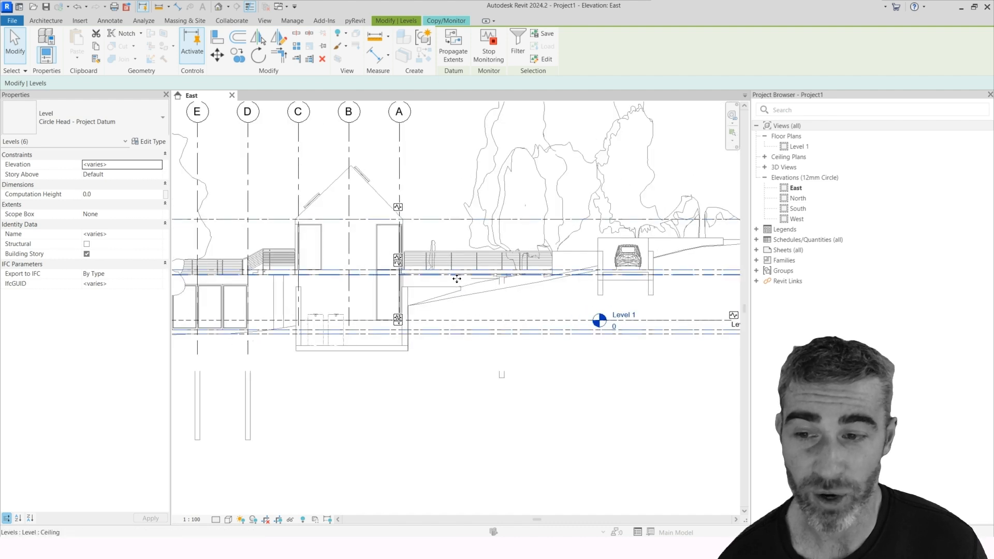
pyautogui.scroll(1, 457, 279)
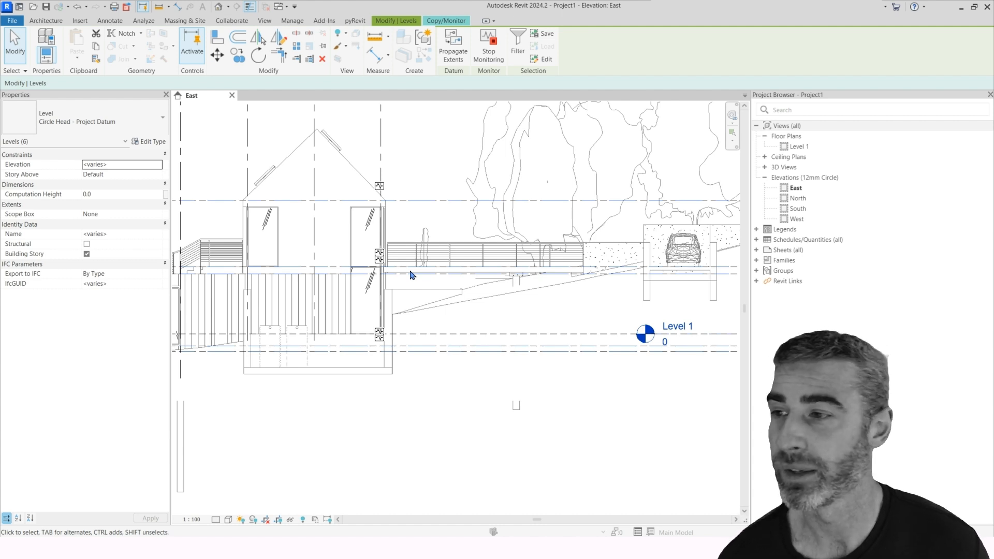
pyautogui.press('Escape')
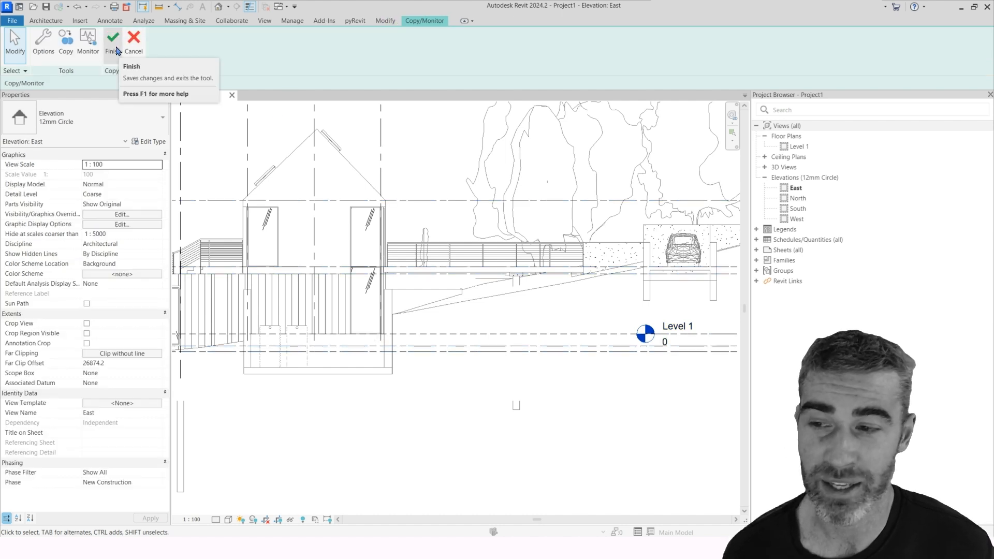
pyautogui.click(117, 51)
# Extend the copied levels beyond the linked model's level heads to align with the project's Level 1 end, and show the Ceiling level's head.
pyautogui.scroll(-3, 483, 289)
pyautogui.moveTo(594, 302); pyautogui.dragTo(573, 306, button='middle')
pyautogui.scroll(2, 708, 293)
pyautogui.moveTo(671, 304); pyautogui.dragTo(595, 305, button='middle')
pyautogui.click(523, 280)
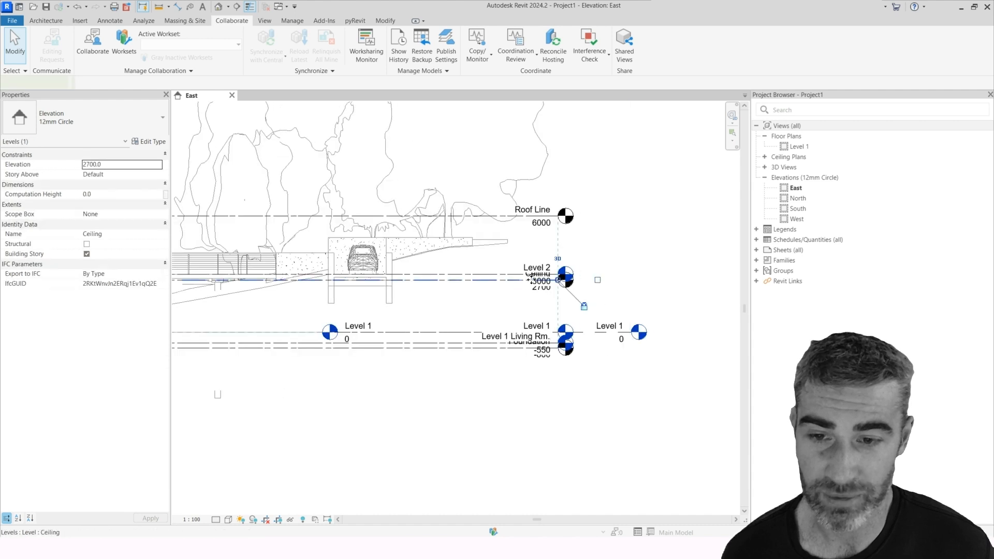
pyautogui.moveTo(558, 280); pyautogui.dragTo(629, 302)
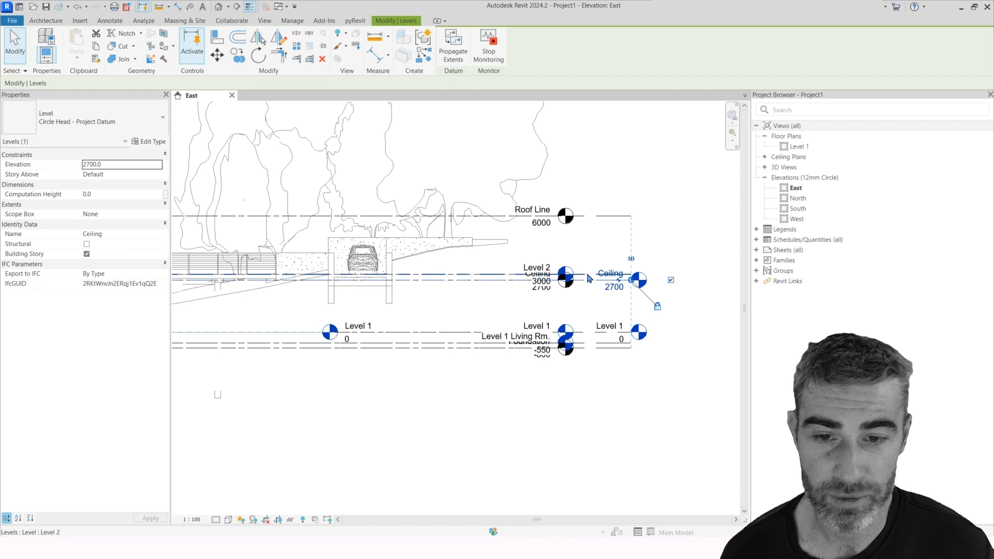
# Show the level heads for Level 2 and Roof Line at their extended ends.
pyautogui.click(622, 216)
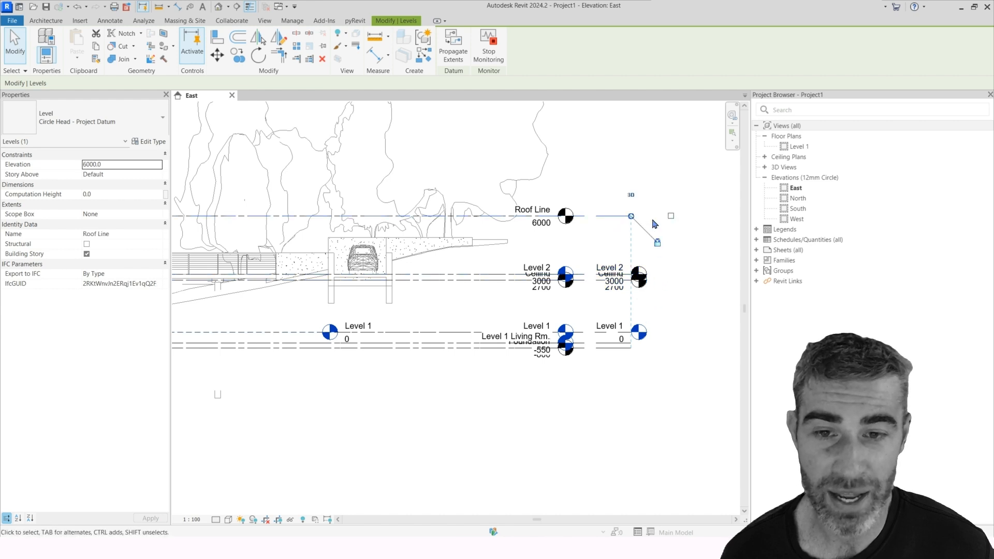
pyautogui.click(671, 216)
pyautogui.press('Escape')
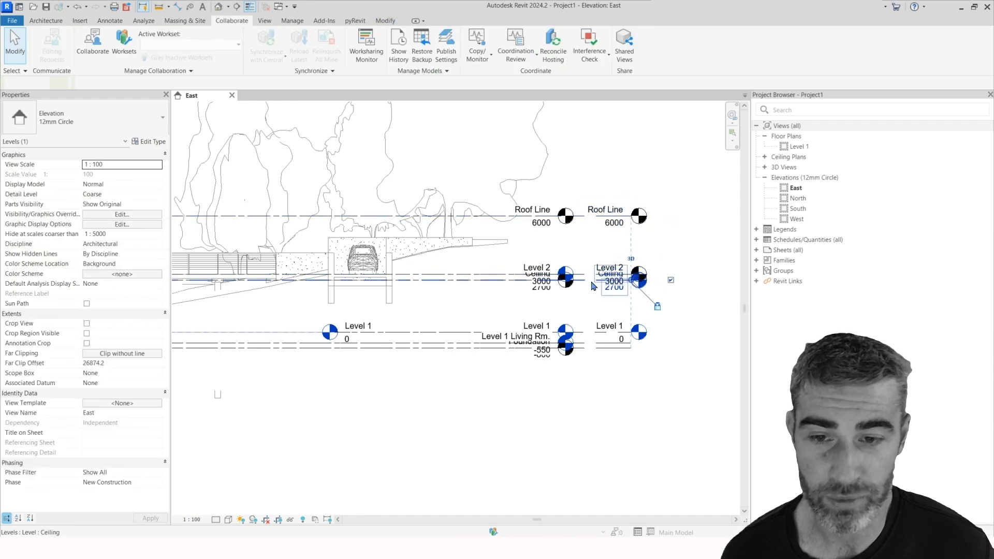
# Add an elbow to the Ceiling level and offset its head below the overlapping Level 2 head.
pyautogui.click(619, 281)
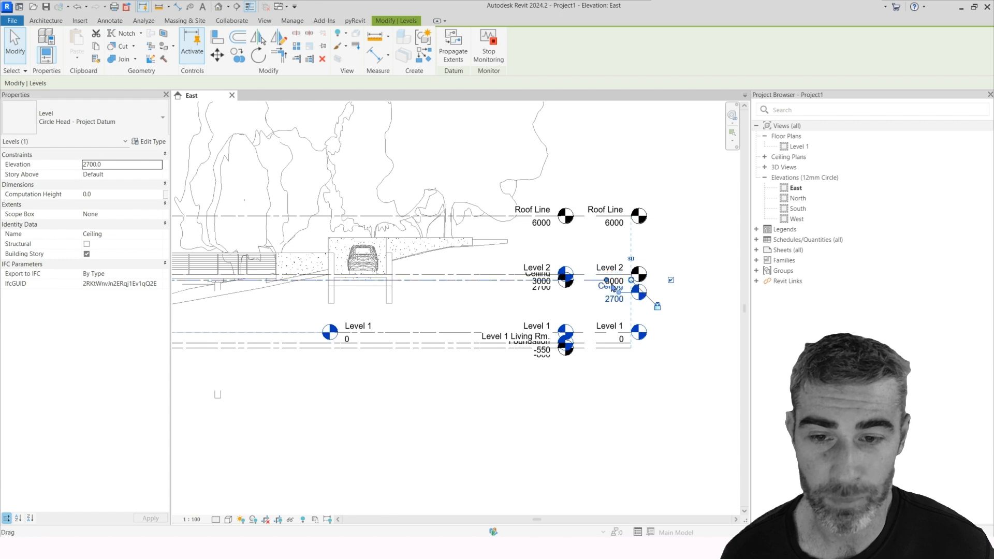
pyautogui.moveTo(608, 281); pyautogui.dragTo(594, 298)
pyautogui.press('Escape')
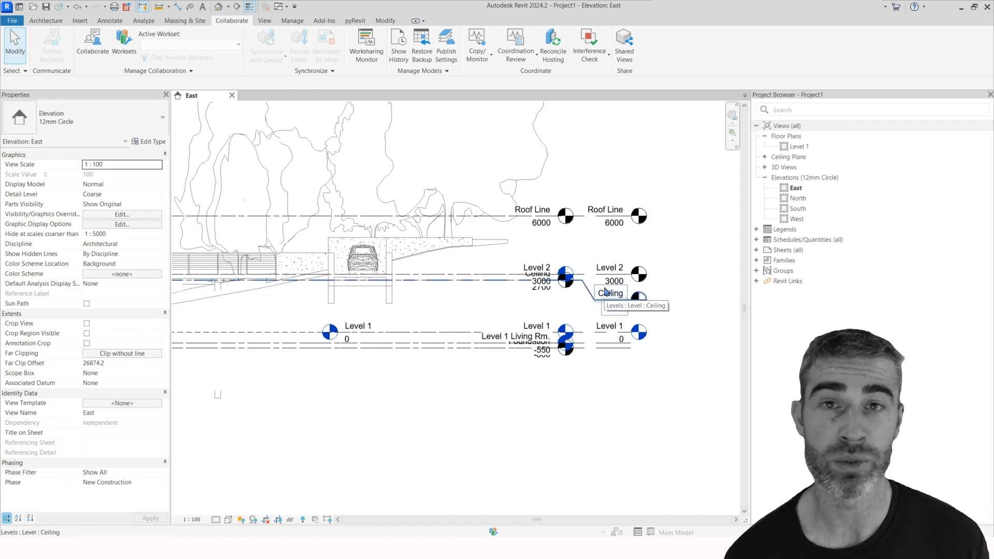
# Open the Level 1 floor plan and check whether grid 3 belongs to the linked model by selecting it, then deselect.
pyautogui.scroll(-3, 518, 290)
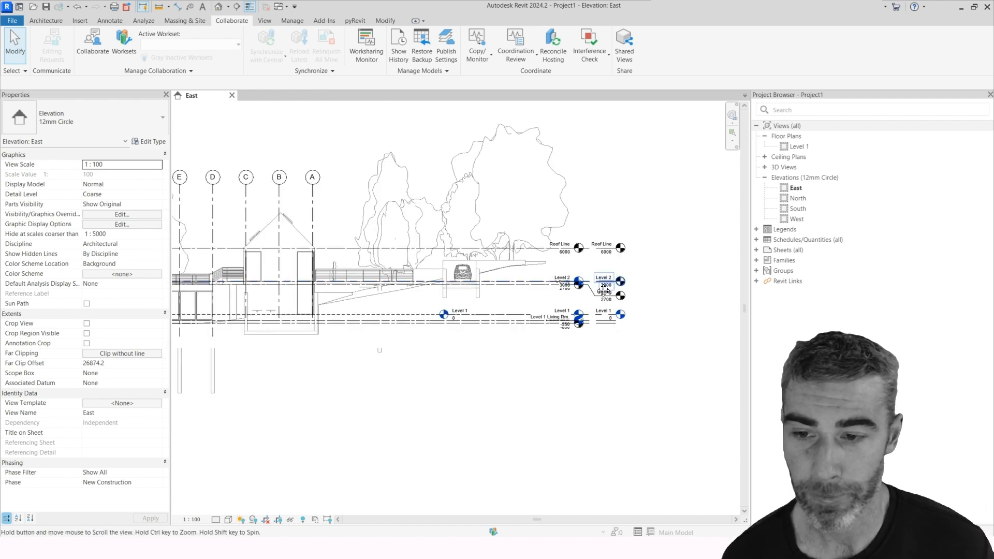
pyautogui.moveTo(453, 281); pyautogui.dragTo(482, 282, button='middle')
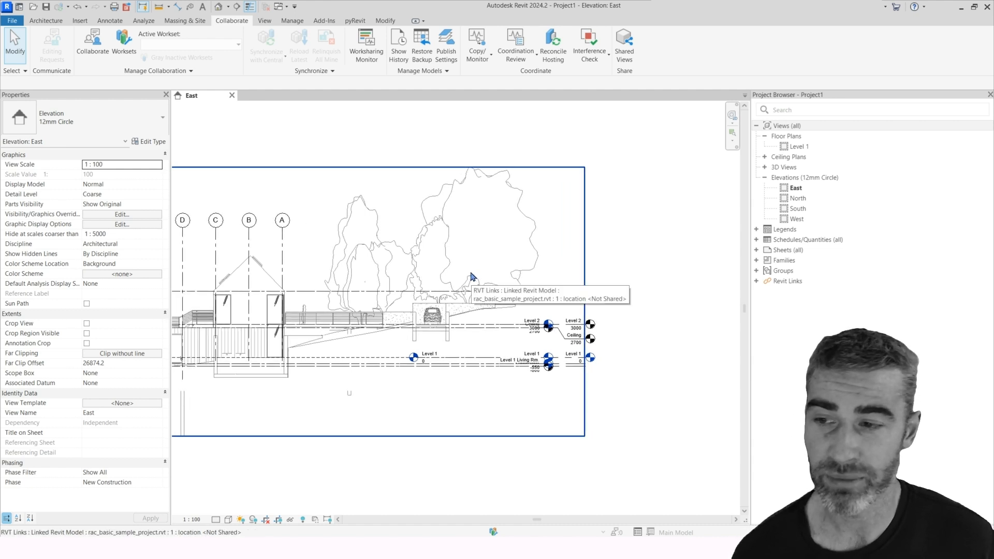
pyautogui.moveTo(376, 270); pyautogui.dragTo(412, 270, button='middle')
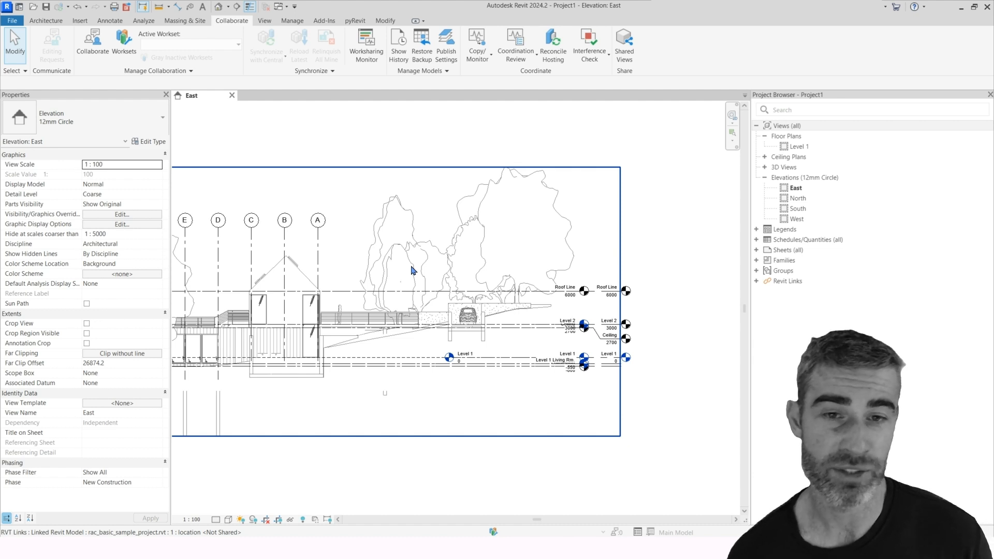
pyautogui.doubleClick(797, 147)
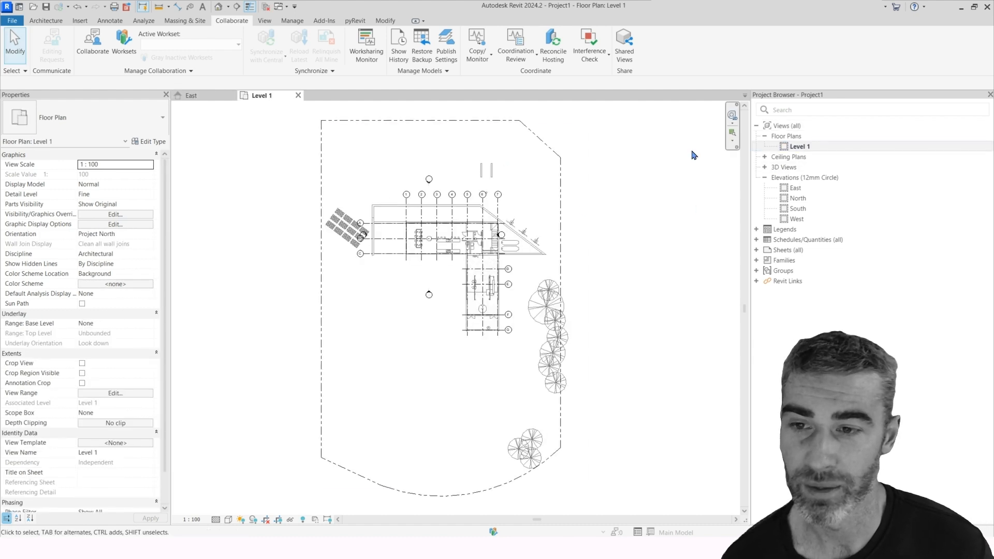
pyautogui.scroll(5, 405, 201)
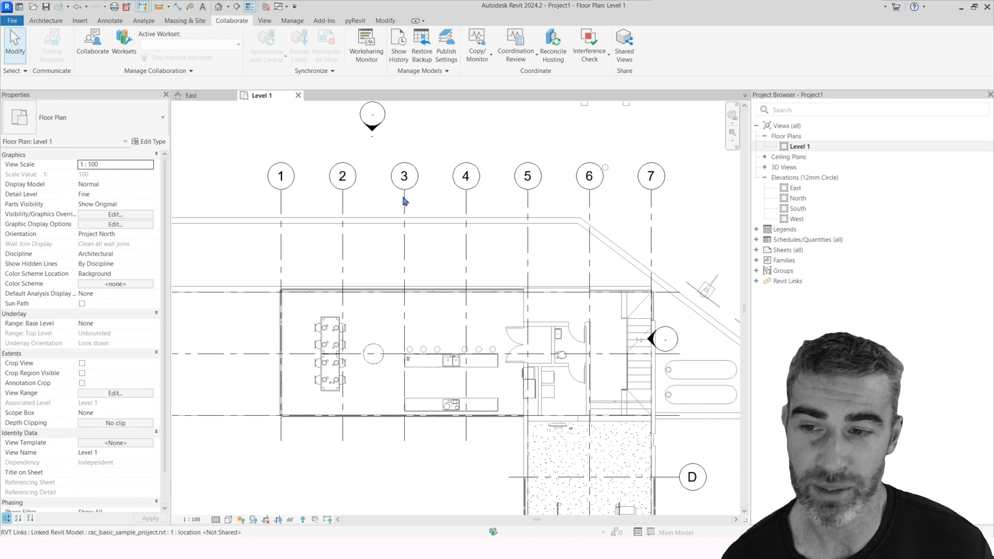
pyautogui.click(405, 202)
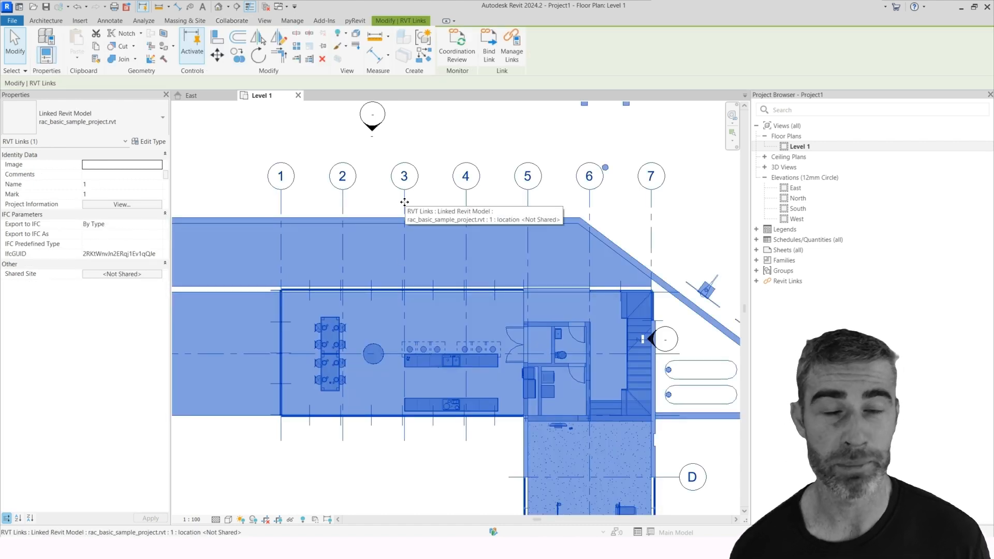
pyautogui.press('Escape')
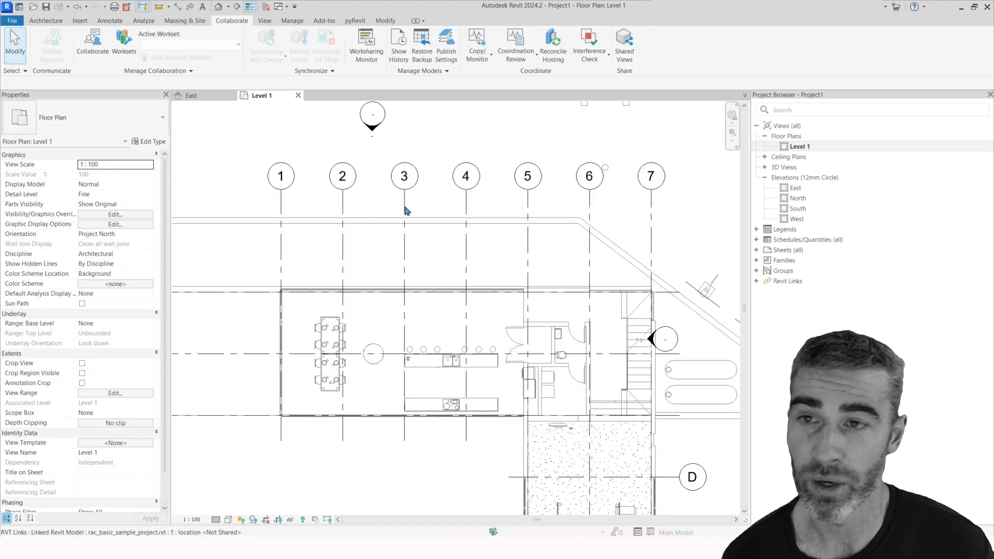
# Start Copy/Monitor using a selected link and pick the linked rac_basic_sample_project.rvt model in the Level 1 plan.
pyautogui.scroll(-3, 408, 208)
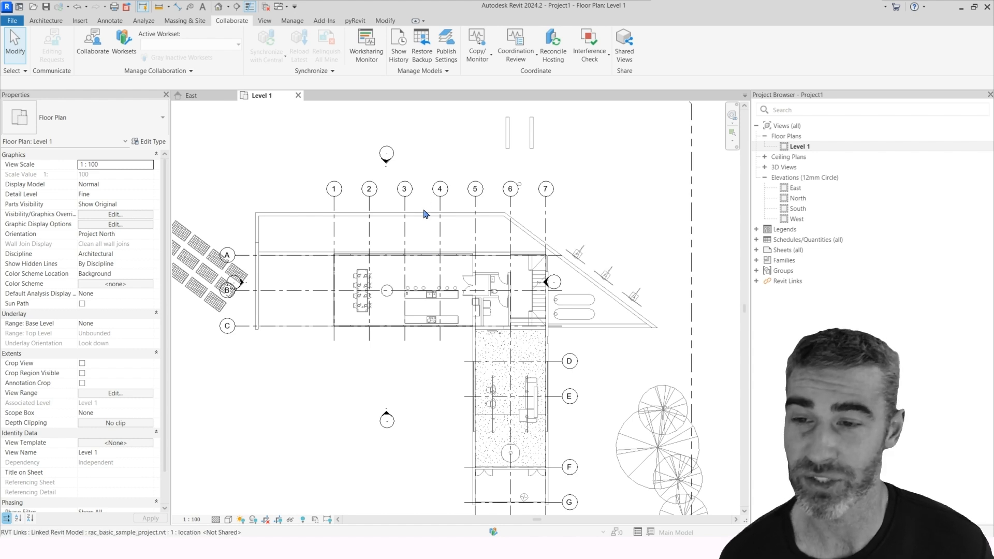
pyautogui.moveTo(409, 210); pyautogui.dragTo(398, 205, button='middle')
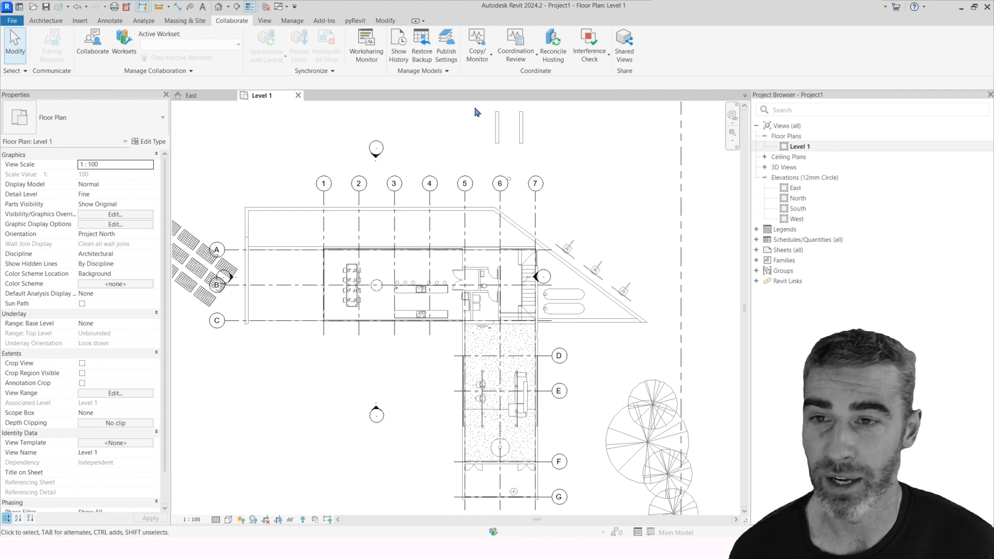
pyautogui.moveTo(496, 223); pyautogui.dragTo(493, 221, button='middle')
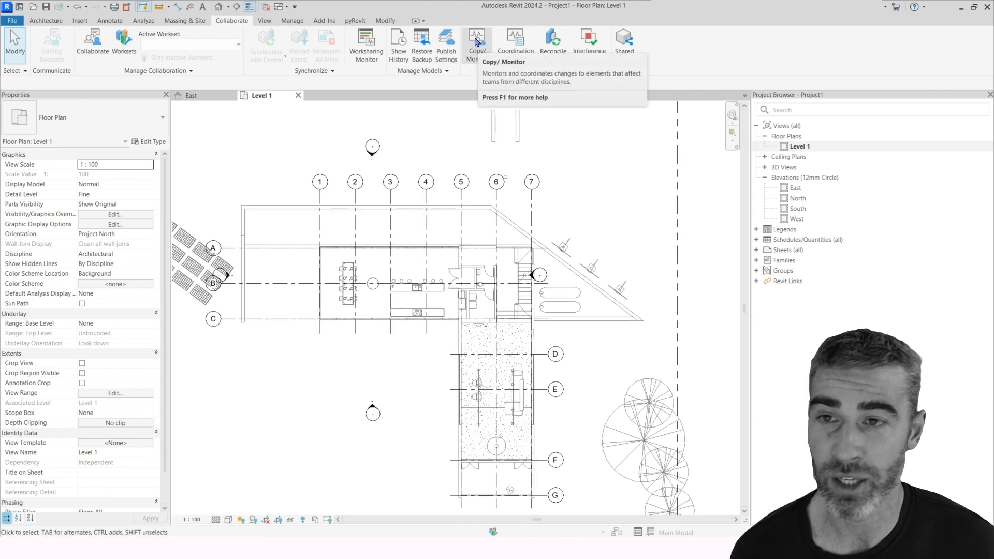
pyautogui.click(476, 42)
pyautogui.click(505, 97)
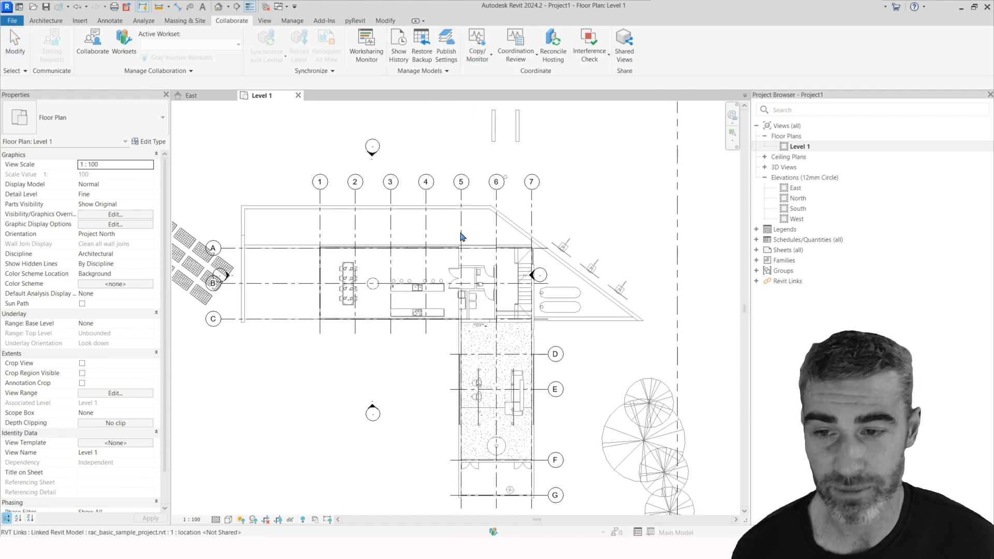
pyautogui.click(463, 237)
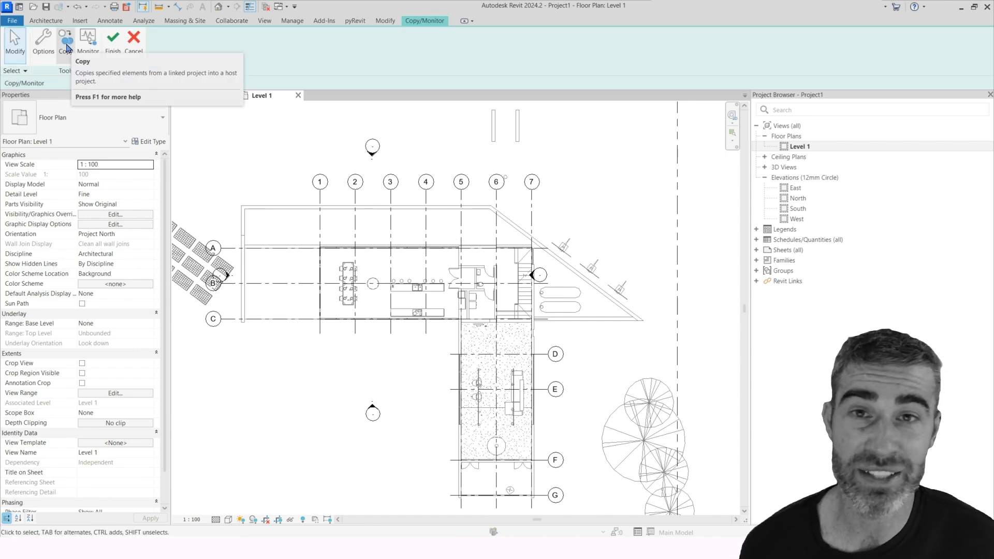
# Start a multiple copy and select the whole linked building with all its grids in the plan.
pyautogui.click(66, 47)
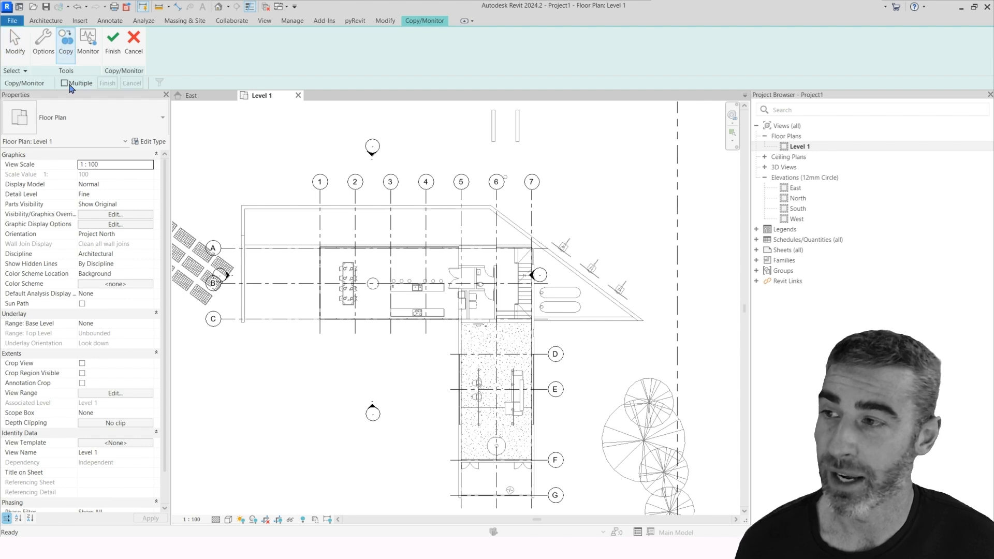
pyautogui.click(64, 84)
pyautogui.scroll(-4, 334, 245)
pyautogui.moveTo(548, 411); pyautogui.dragTo(254, 170)
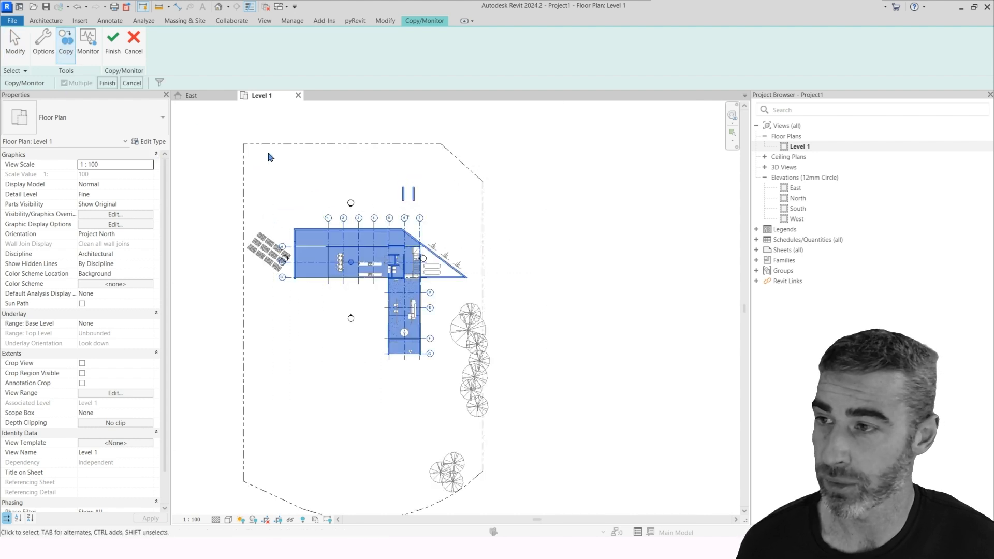
# Filter the plan selection so that only the Grids category remains selected for copying.
pyautogui.click(160, 84)
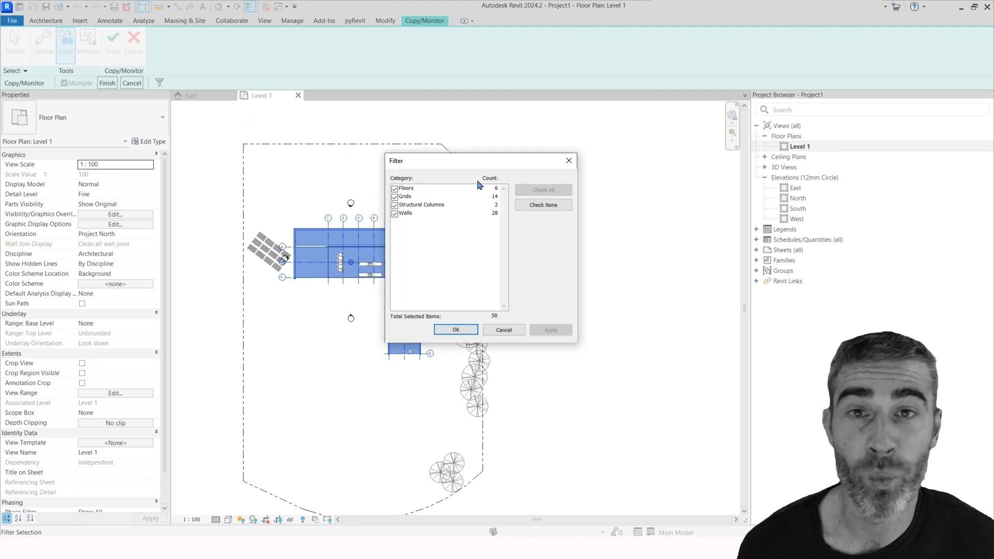
pyautogui.click(533, 207)
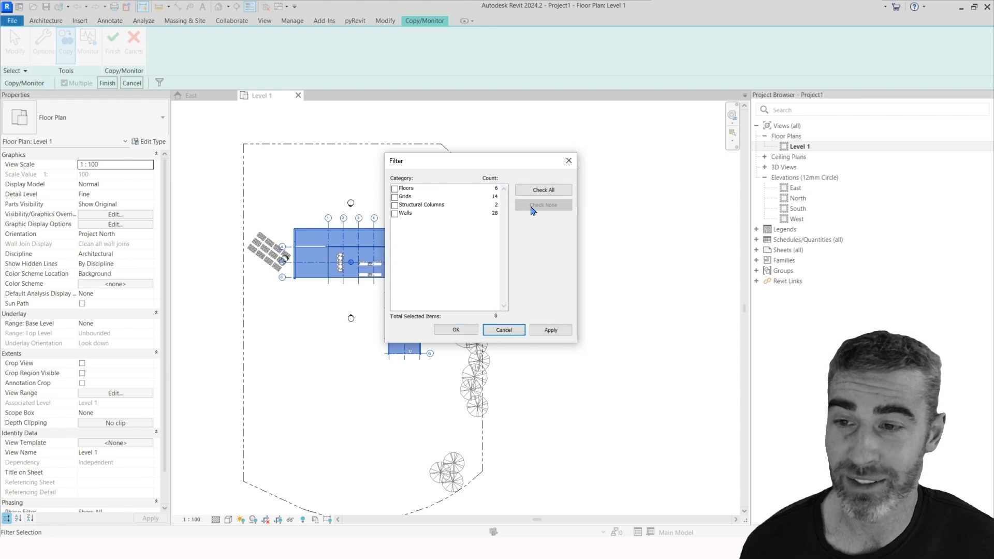
pyautogui.click(395, 197)
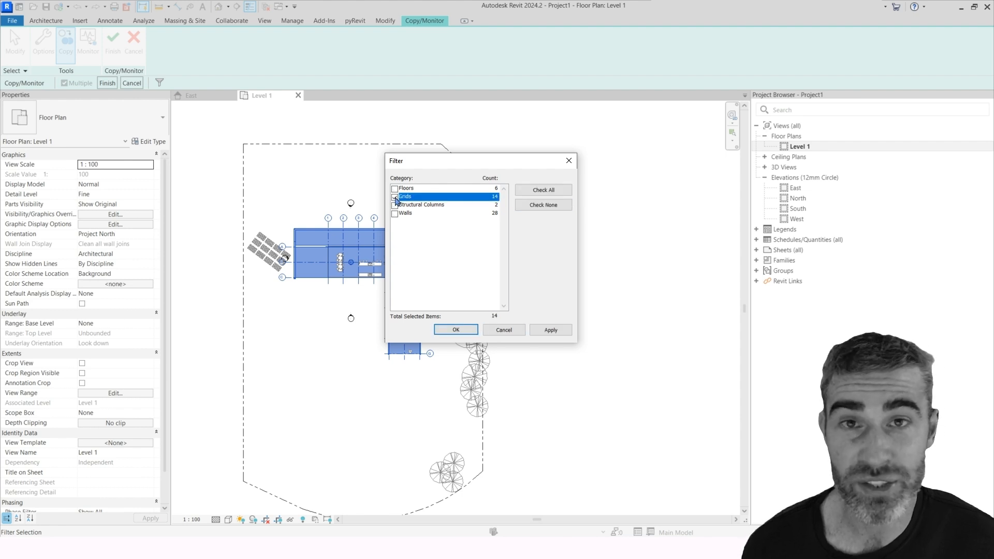
pyautogui.click(451, 326)
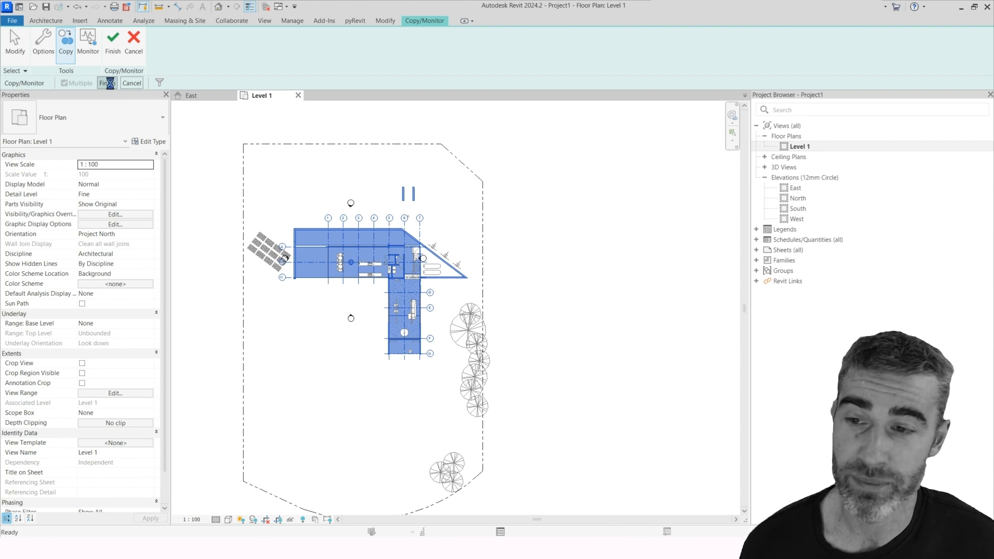
# Complete the multiple copy of the filtered grids from the linked model and clear the resulting selection.
pyautogui.click(107, 84)
pyautogui.scroll(3, 340, 247)
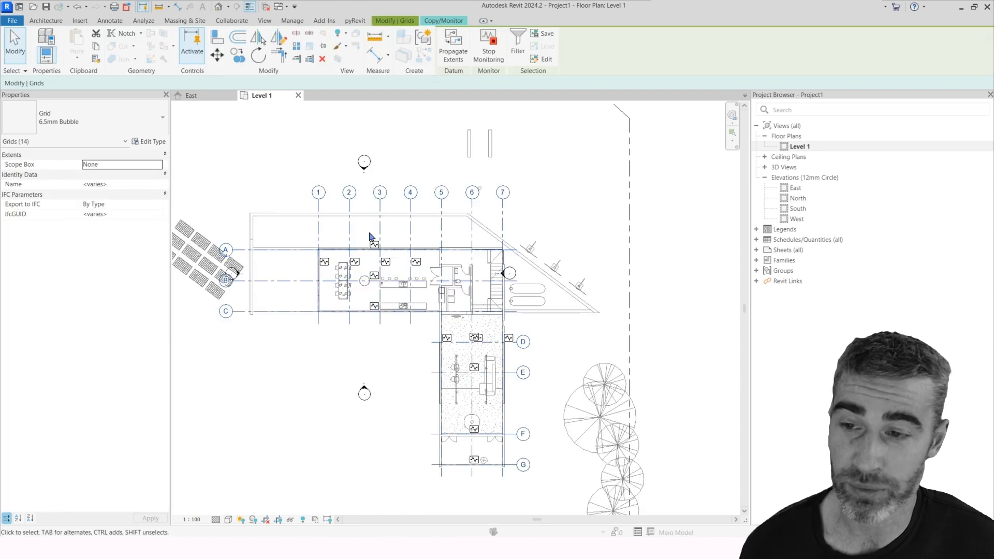
pyautogui.click(240, 161)
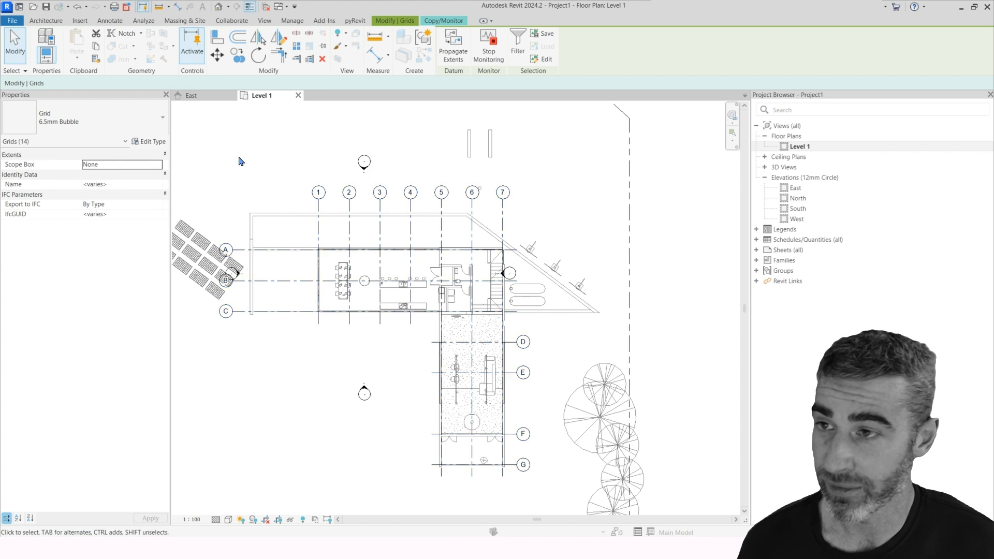
# Check that copied grid 2 is monitored by selecting it, deselect it, and finish the Copy/Monitor session.
pyautogui.click(349, 222)
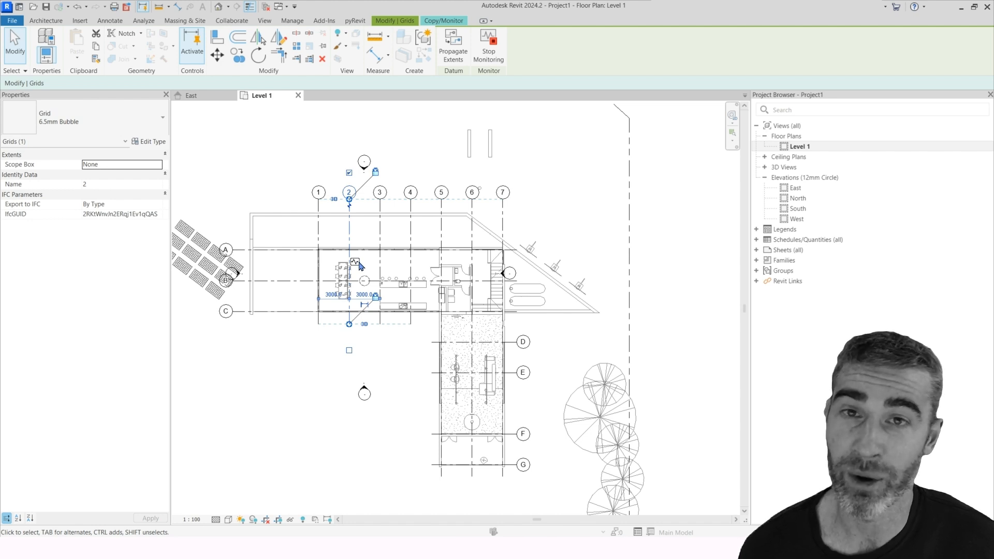
pyautogui.press('Escape')
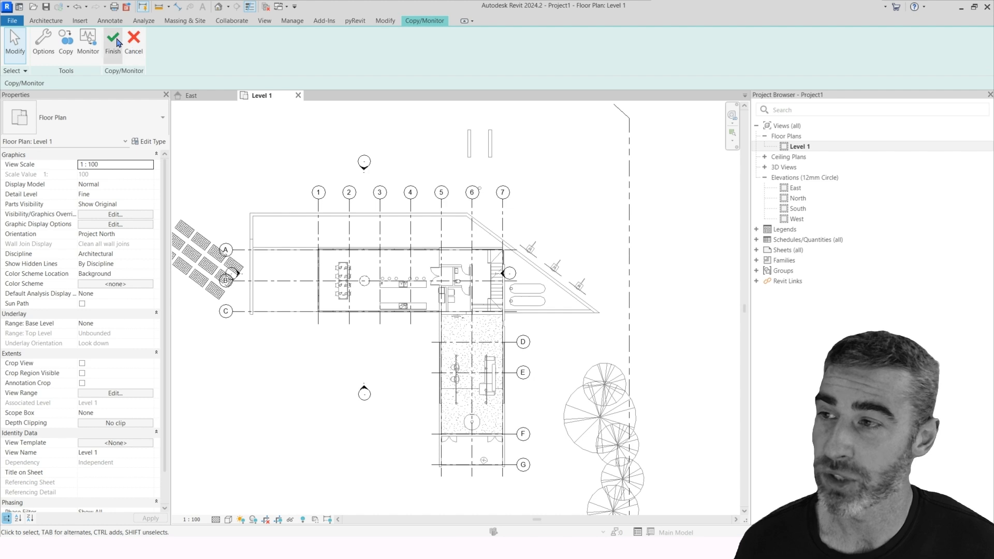
pyautogui.click(106, 39)
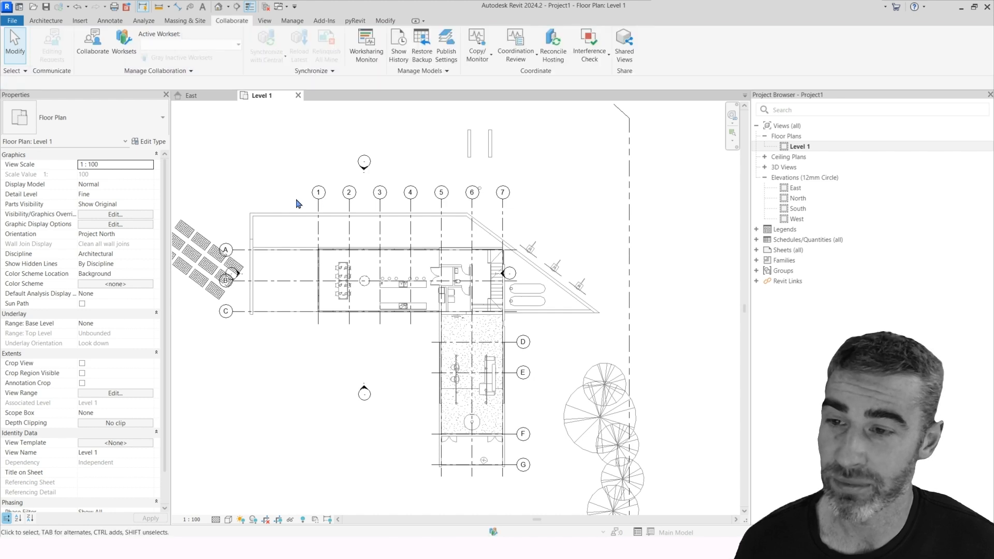
# Extend the upper ends of the copied grids 1 to 7 so their bubbles sit above the linked grids' bubbles.
pyautogui.click(381, 228)
pyautogui.moveTo(380, 199); pyautogui.dragTo(381, 180)
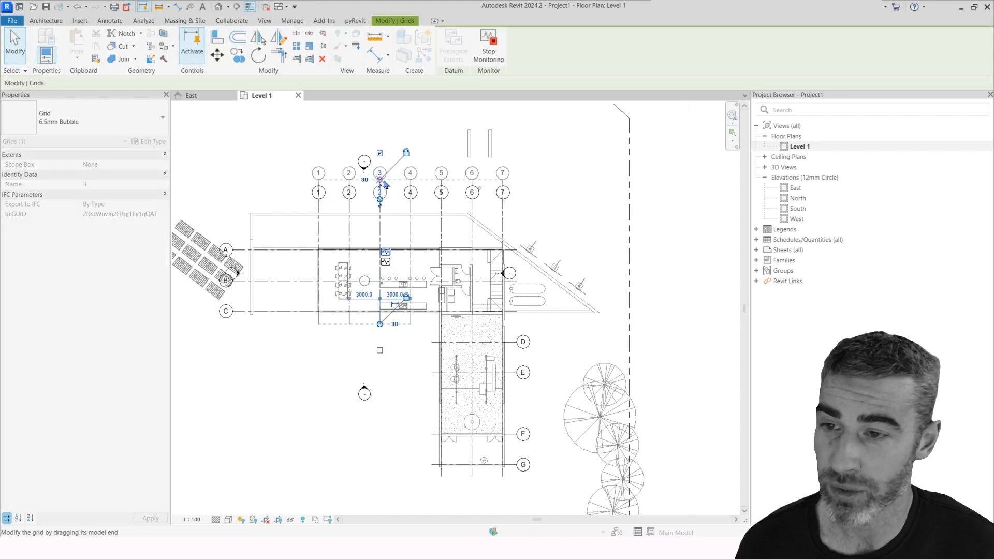
pyautogui.scroll(3, 371, 188)
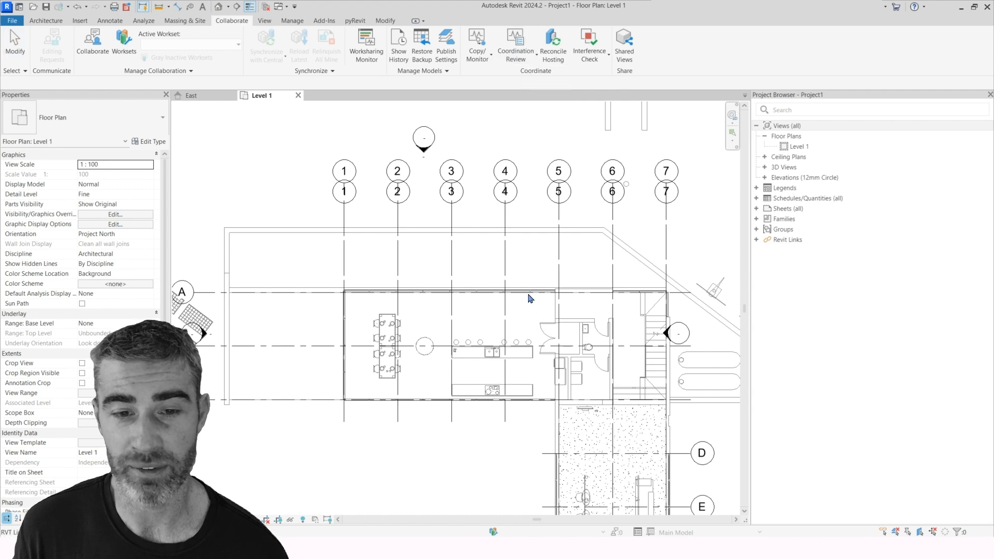
# Check the Coordination Review for issues in the host project and close it without changes.
pyautogui.moveTo(673, 124); pyautogui.dragTo(281, 149)
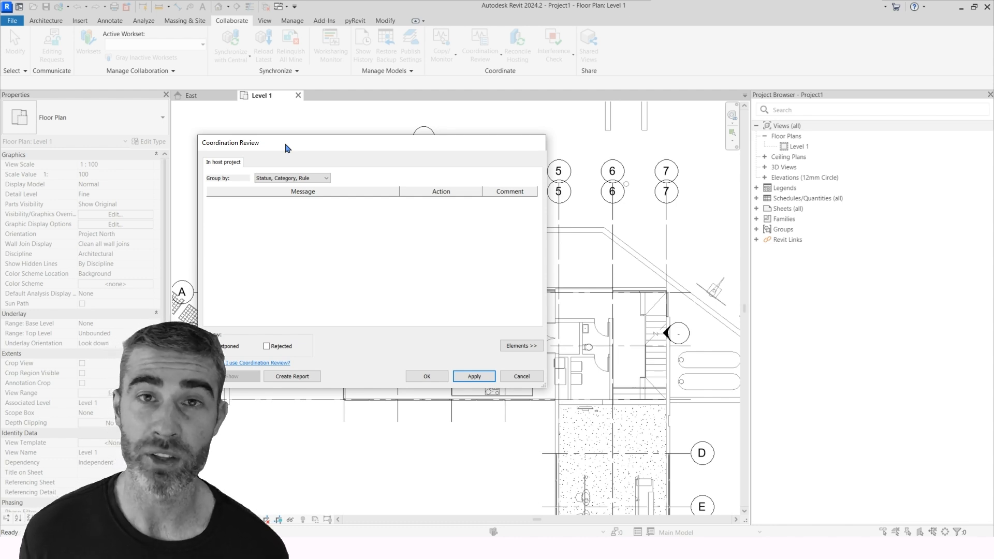
pyautogui.press('Escape')
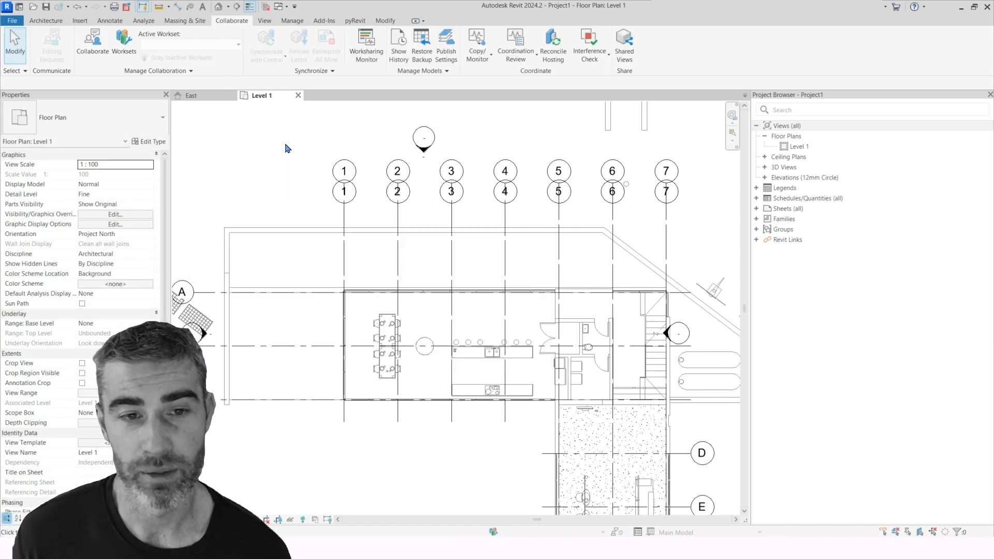
# Move the copied grid 2 about 100 mm towards grid 3, inspect its offset from the linked grid, and deselect it.
pyautogui.click(398, 235)
pyautogui.moveTo(398, 235); pyautogui.dragTo(401, 233)
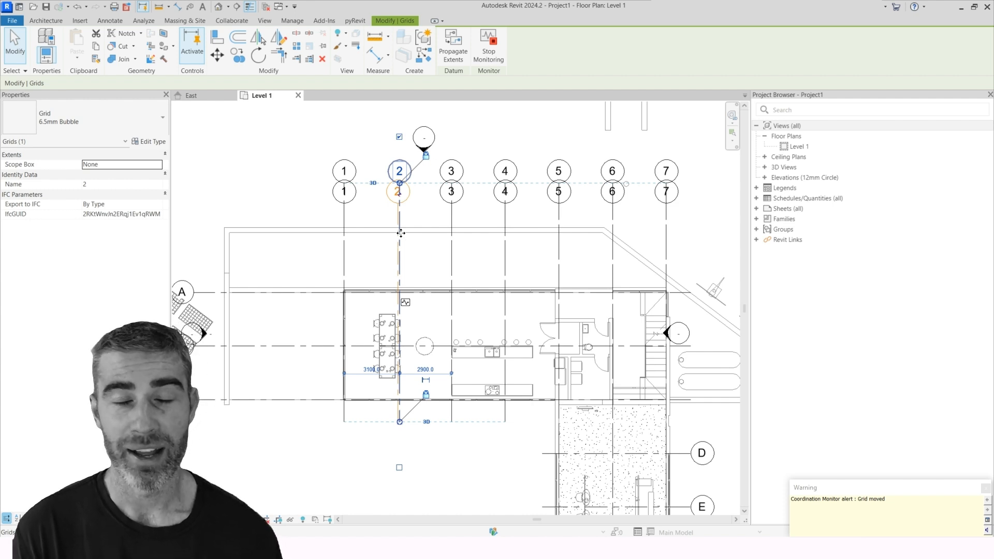
pyautogui.scroll(5, 404, 363)
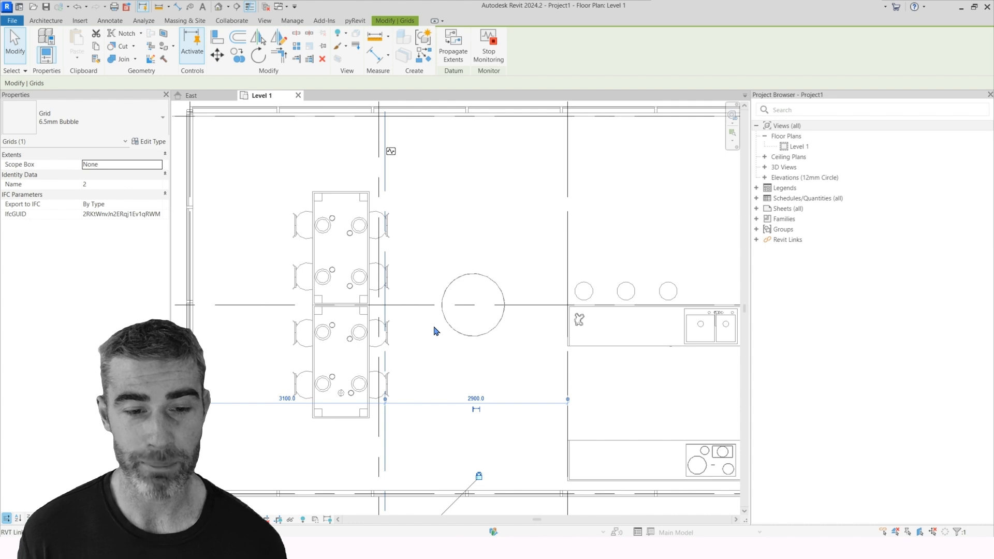
pyautogui.press('Escape')
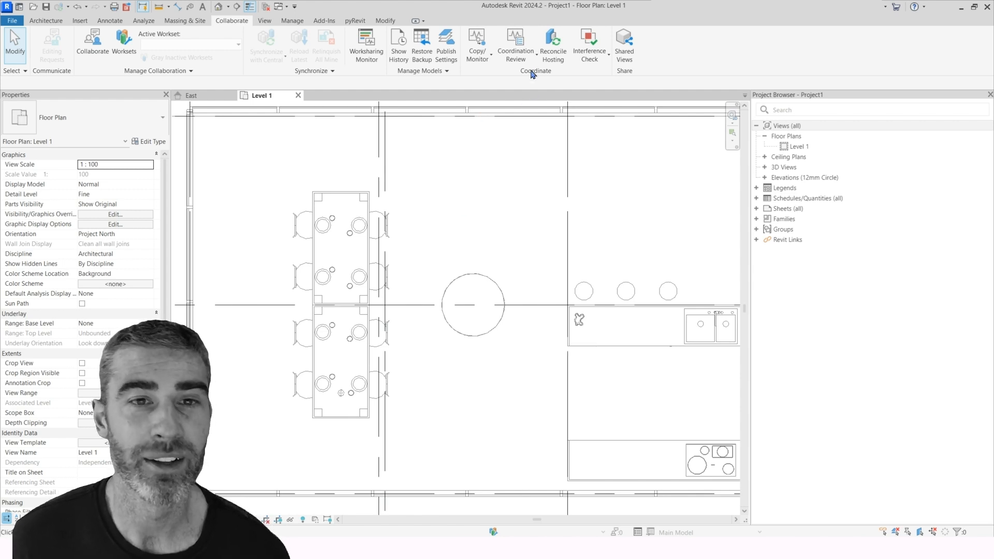
# Start a Coordination Review for a selected link, pick the linked model in the plan, and uncover the shifted grid.
pyautogui.click(517, 49)
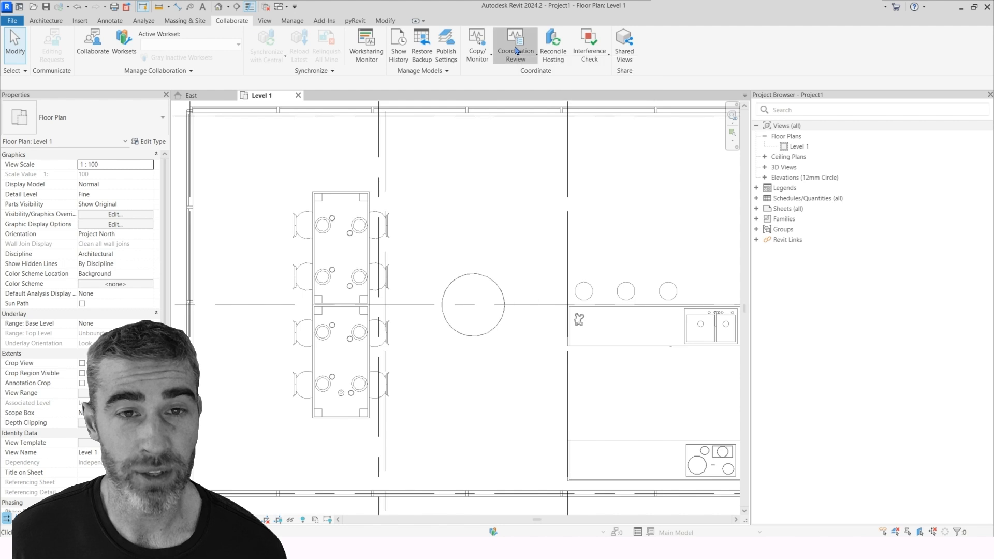
pyautogui.click(532, 98)
pyautogui.click(351, 196)
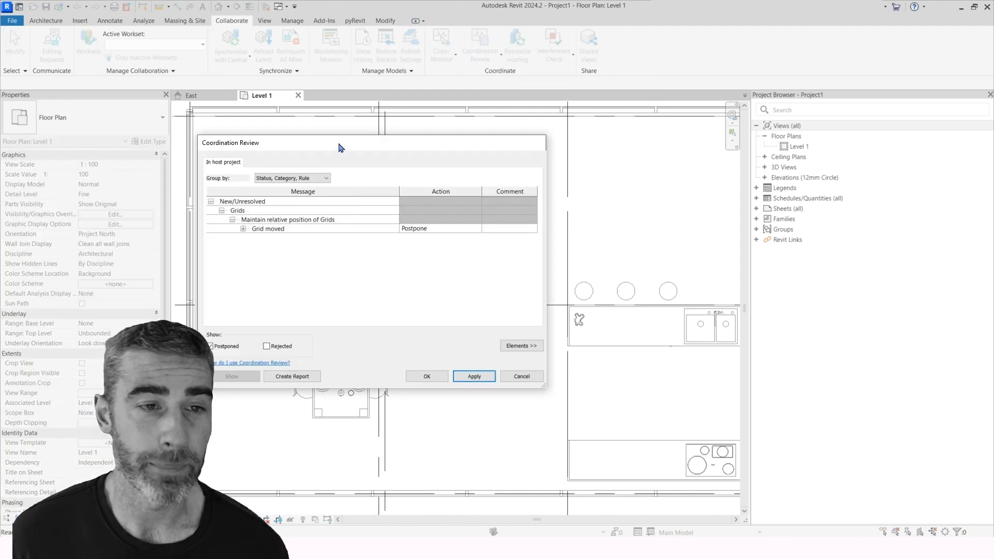
pyautogui.moveTo(340, 147); pyautogui.dragTo(559, 129)
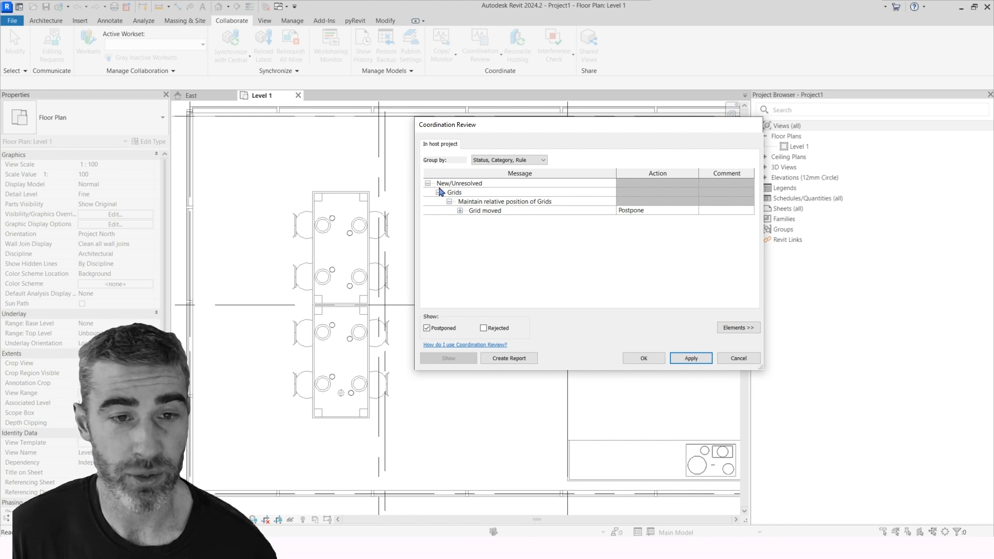
# Expand the Grid moved issue and highlight the host project's grid 2 element to locate it in the plan.
pyautogui.click(461, 211)
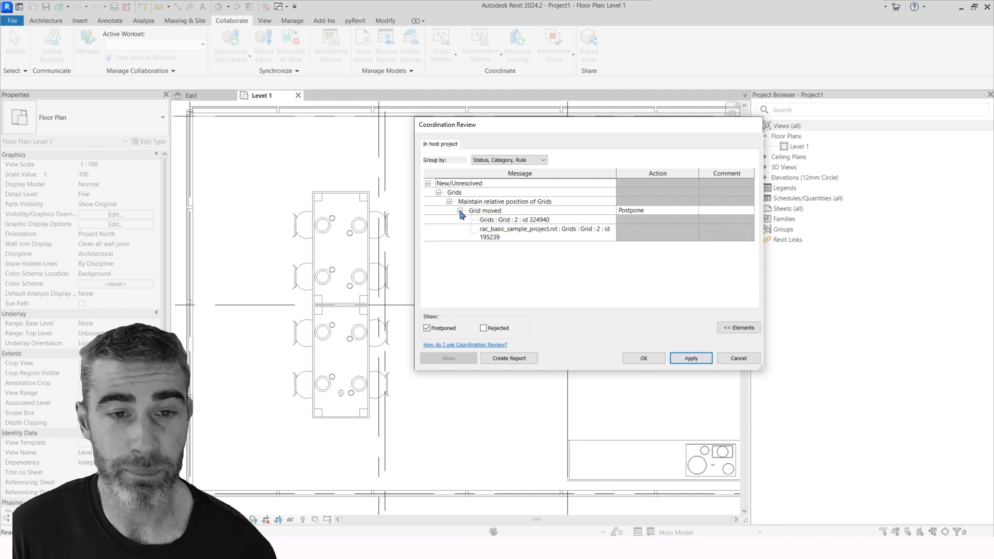
pyautogui.click(533, 222)
pyautogui.scroll(-4, 392, 294)
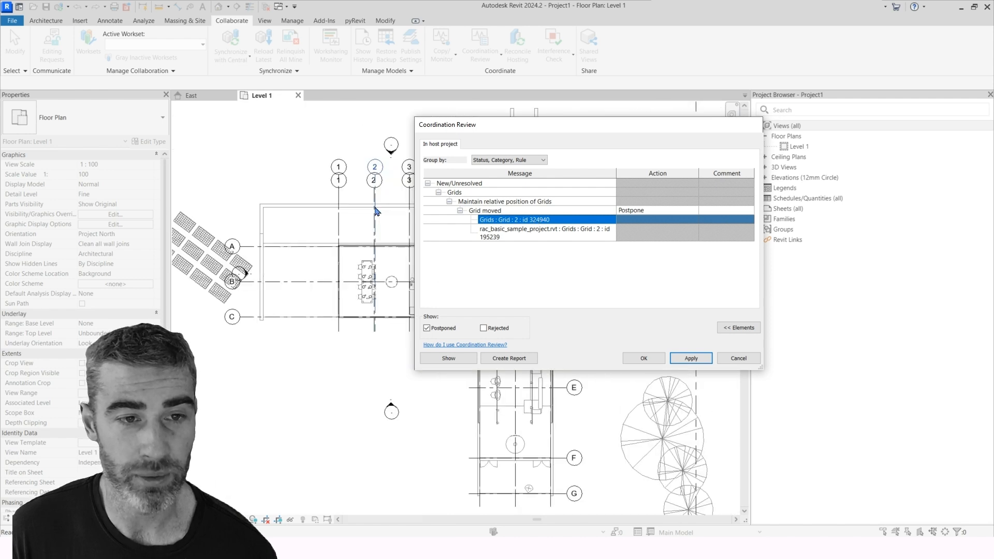
pyautogui.scroll(6, 364, 237)
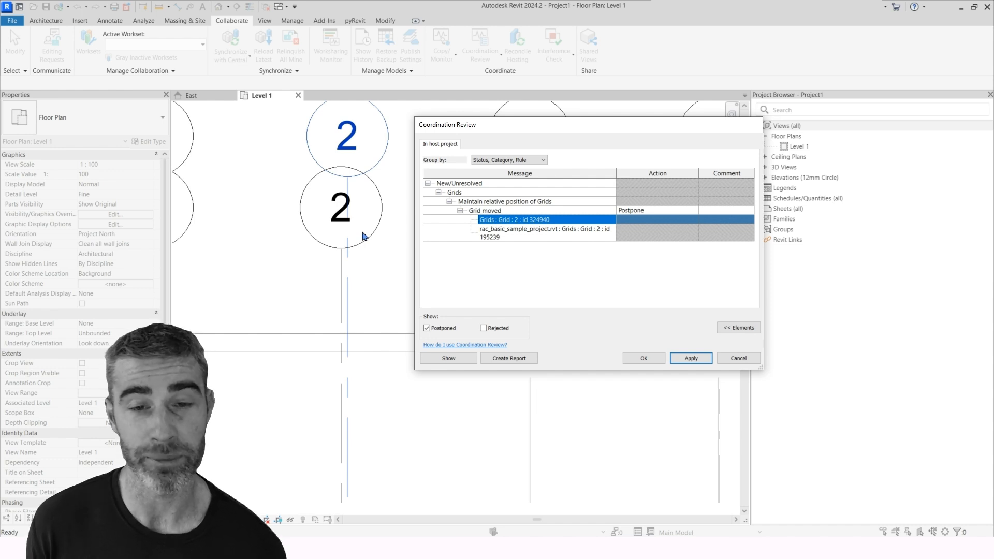
# Set the action of the Grid moved issue to Modify Grid '2' and apply it.
pyautogui.moveTo(566, 128); pyautogui.dragTo(573, 103)
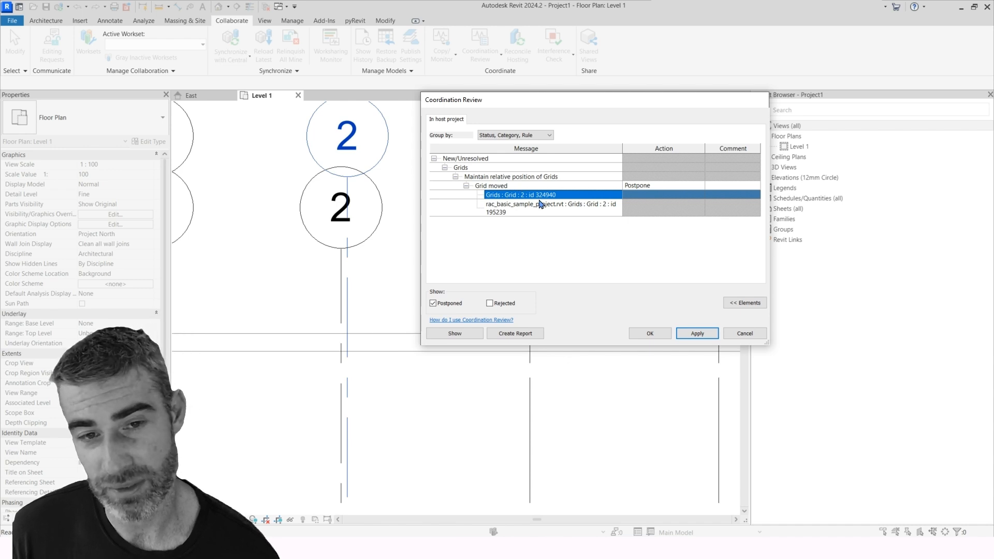
pyautogui.click(692, 187)
pyautogui.click(700, 186)
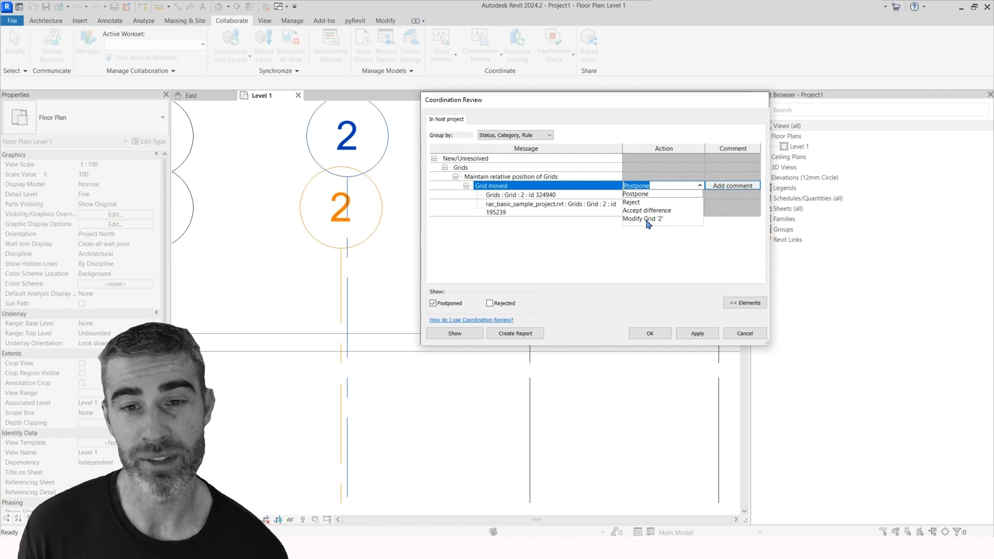
pyautogui.click(648, 220)
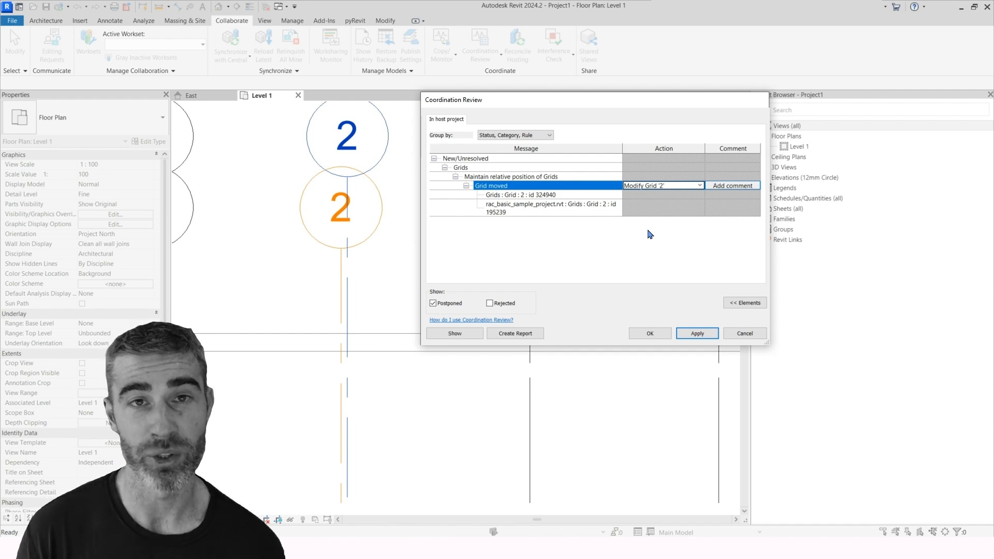
pyautogui.click(699, 334)
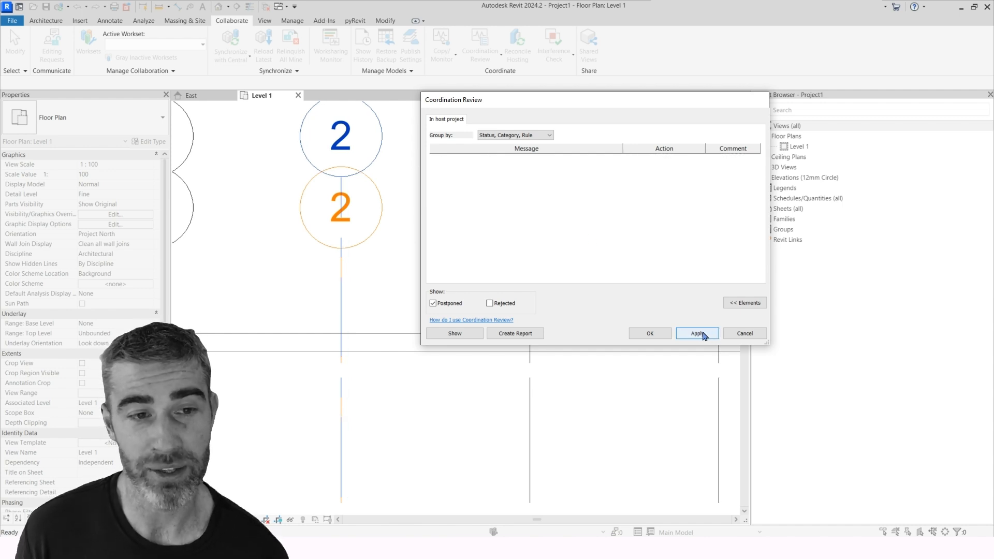